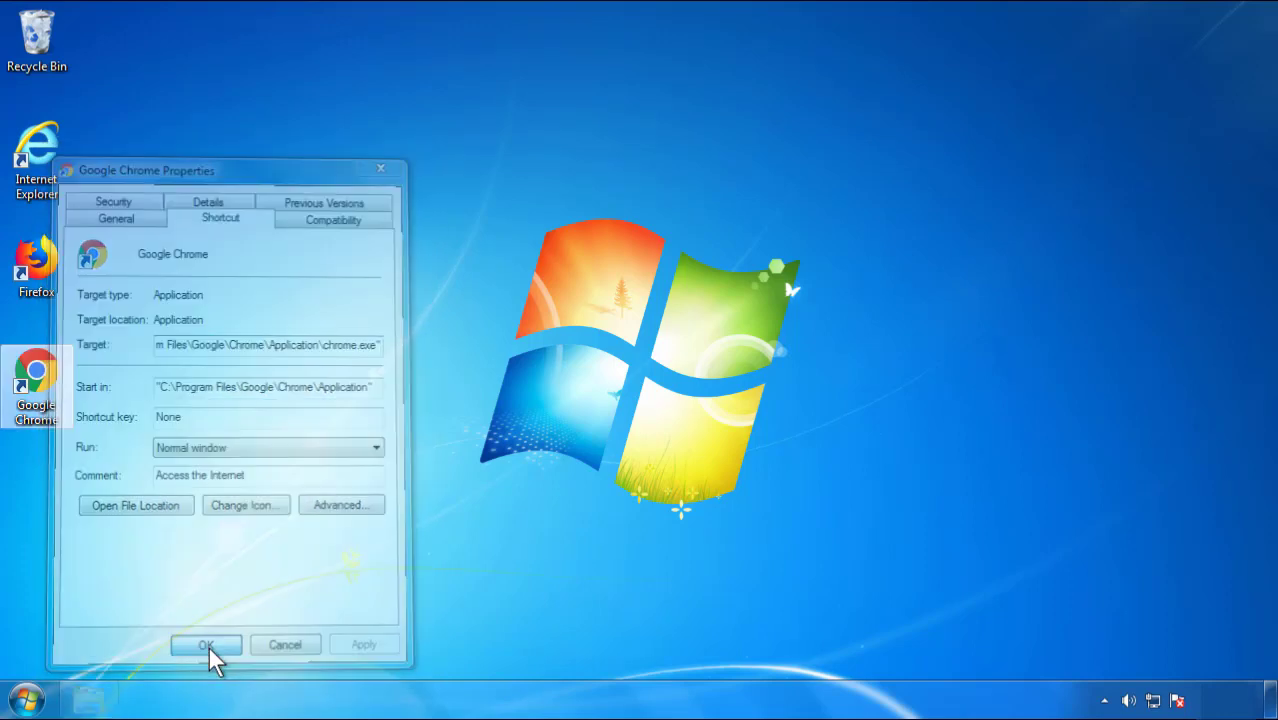
- Close the Google Chrome shortcut's Properties dialog and bring up the Start menu
left_click(27, 700)
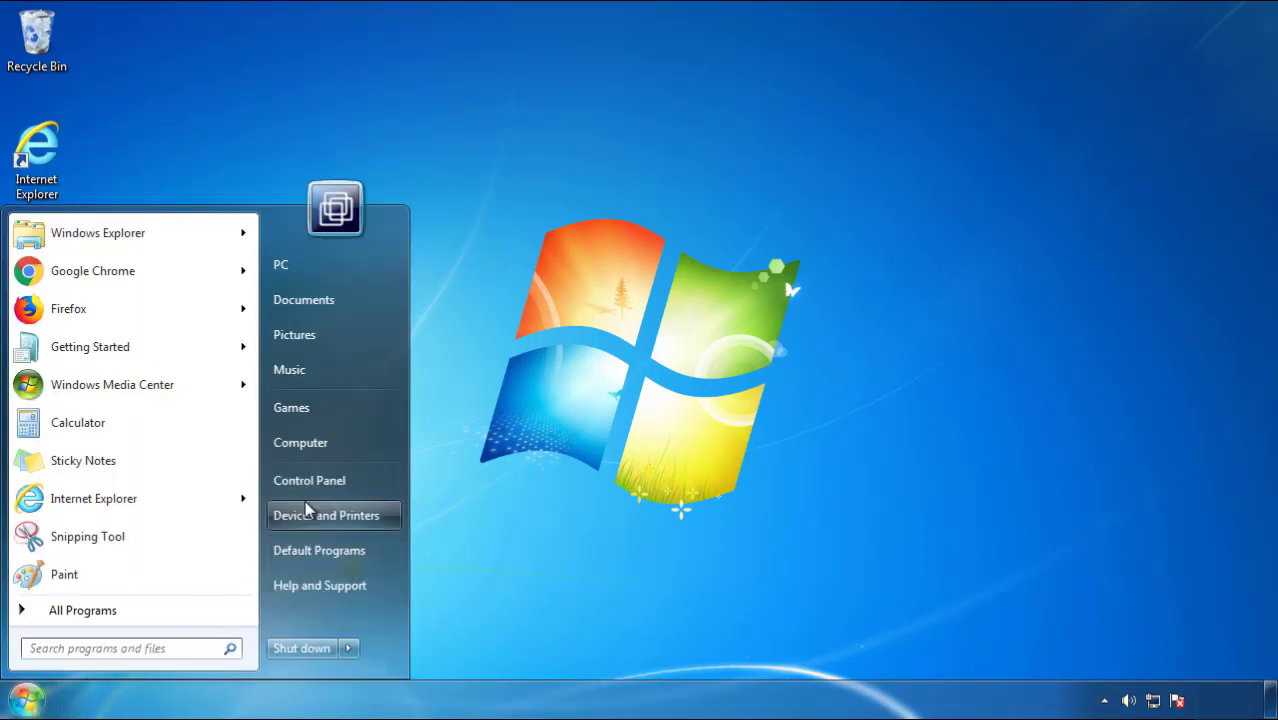
- Uninstall SearchMine 2.00 from Control Panel's program list, sorted newest-first by install date, then close it
left_click(320, 477)
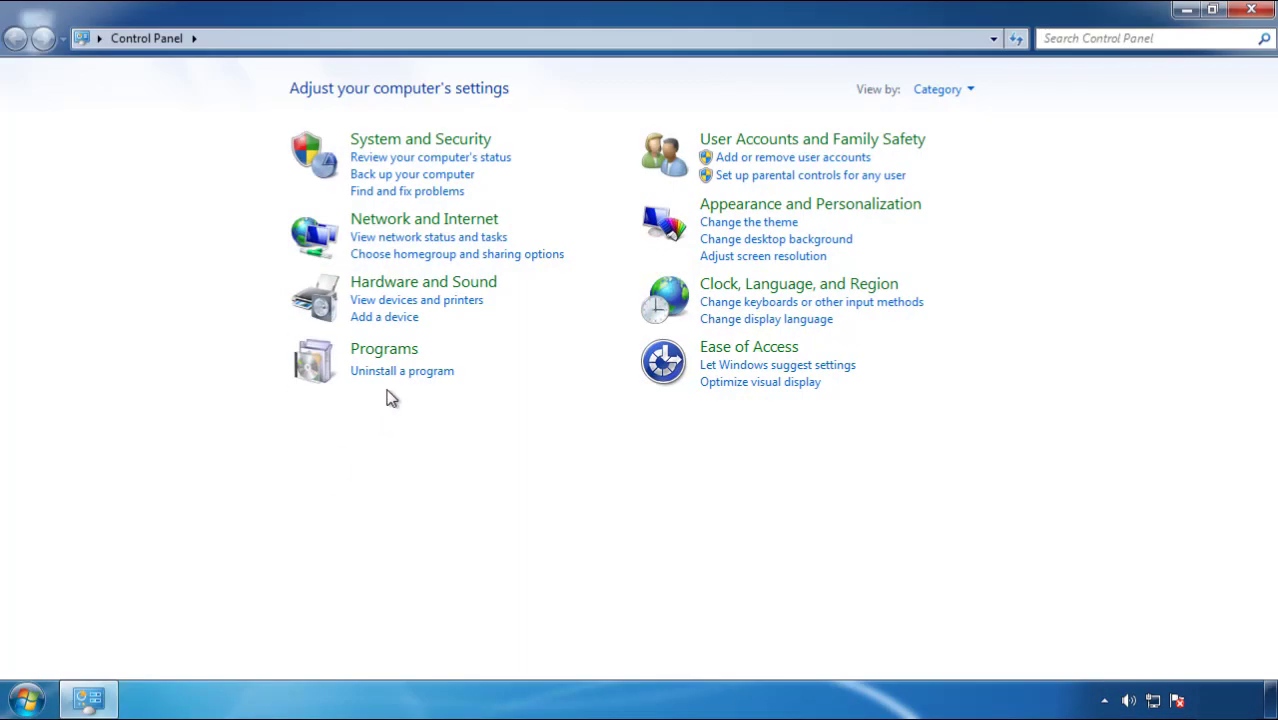
left_click(398, 372)
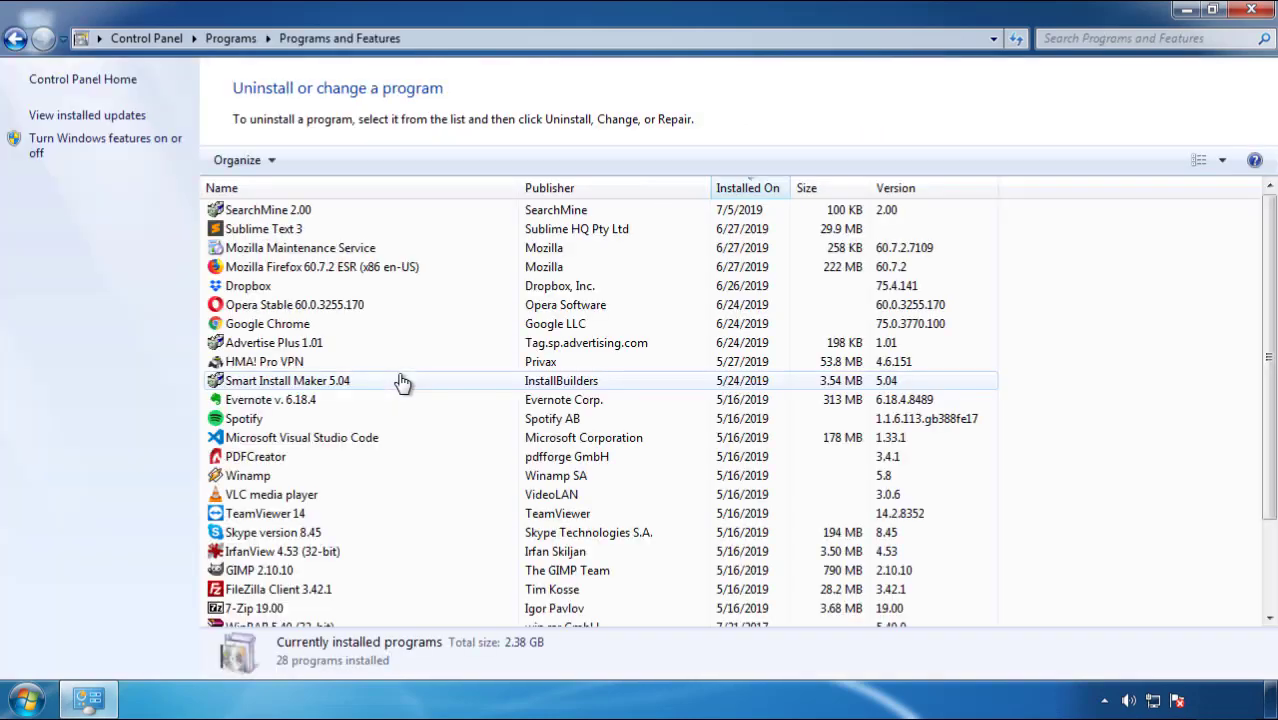
left_click(749, 190)
left_click(744, 190)
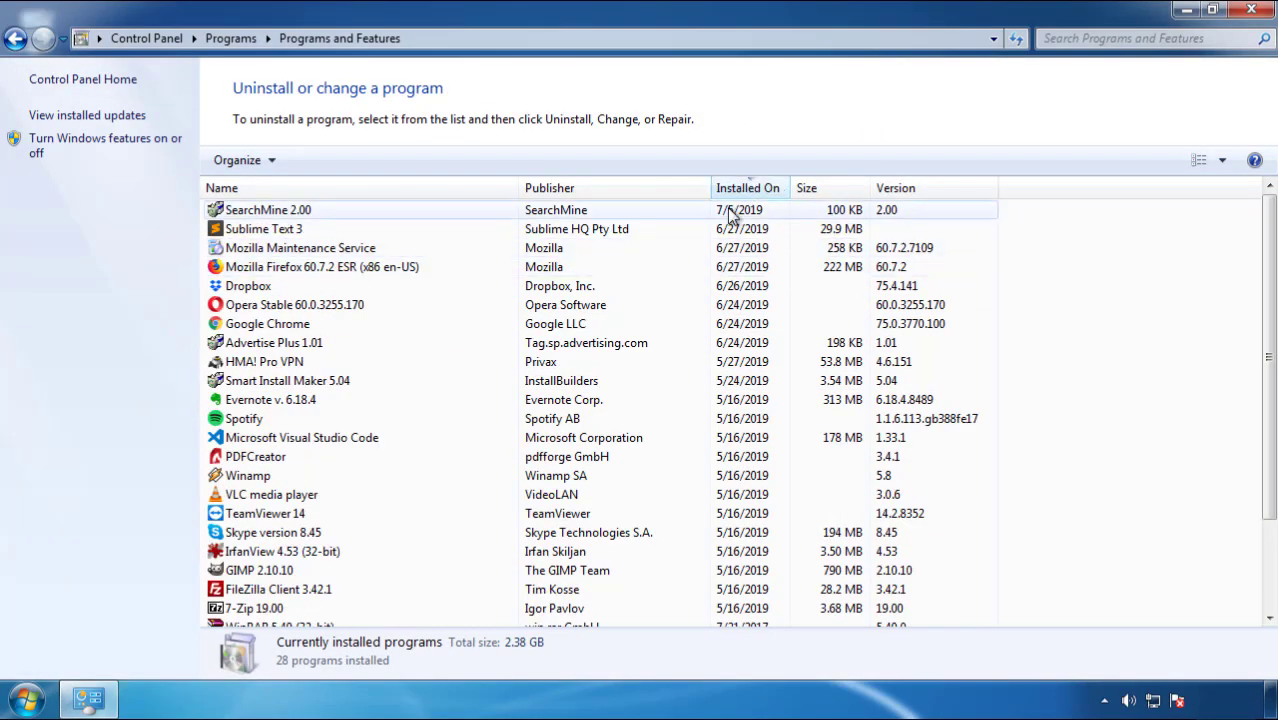
left_click(270, 212)
left_click(318, 161)
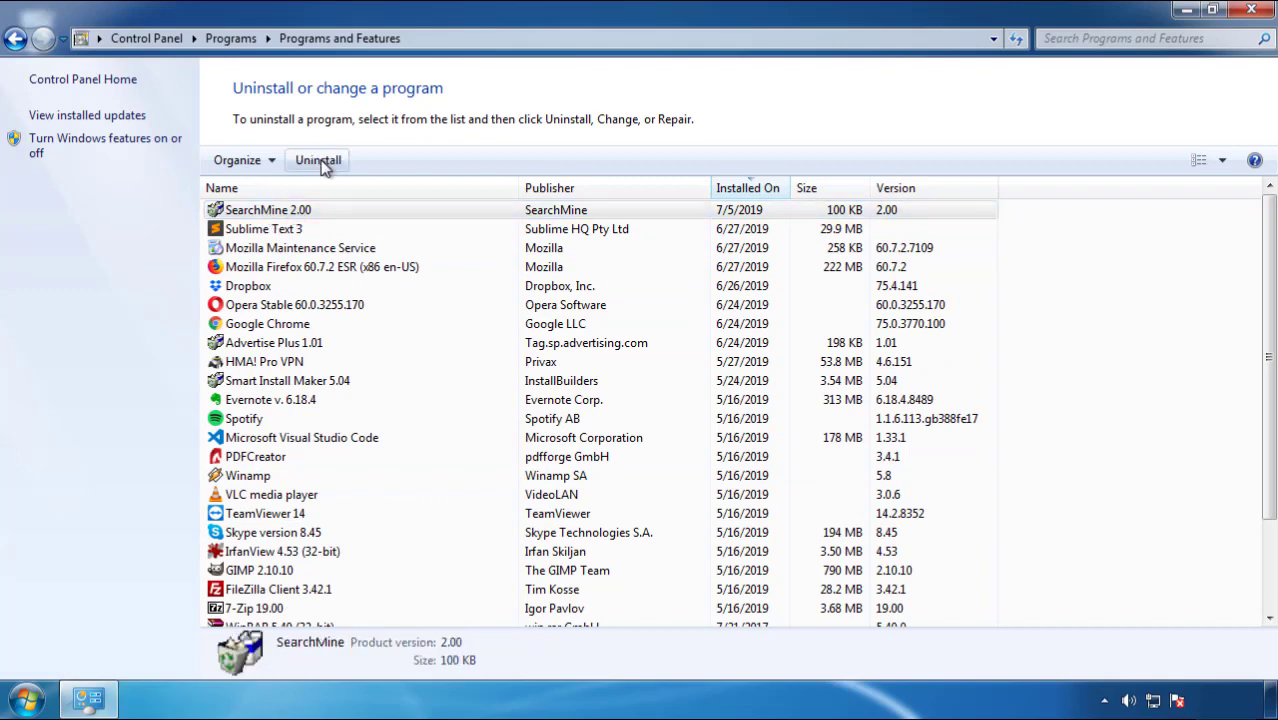
left_click(745, 530)
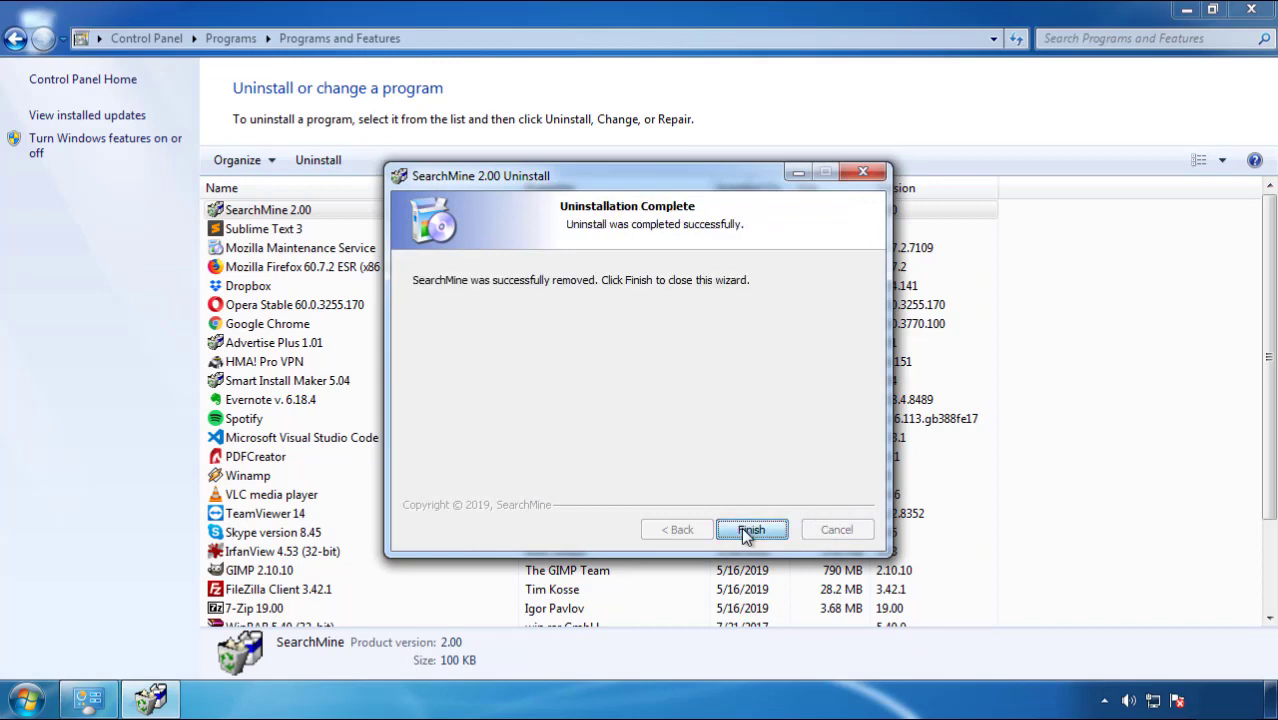
left_click(741, 527)
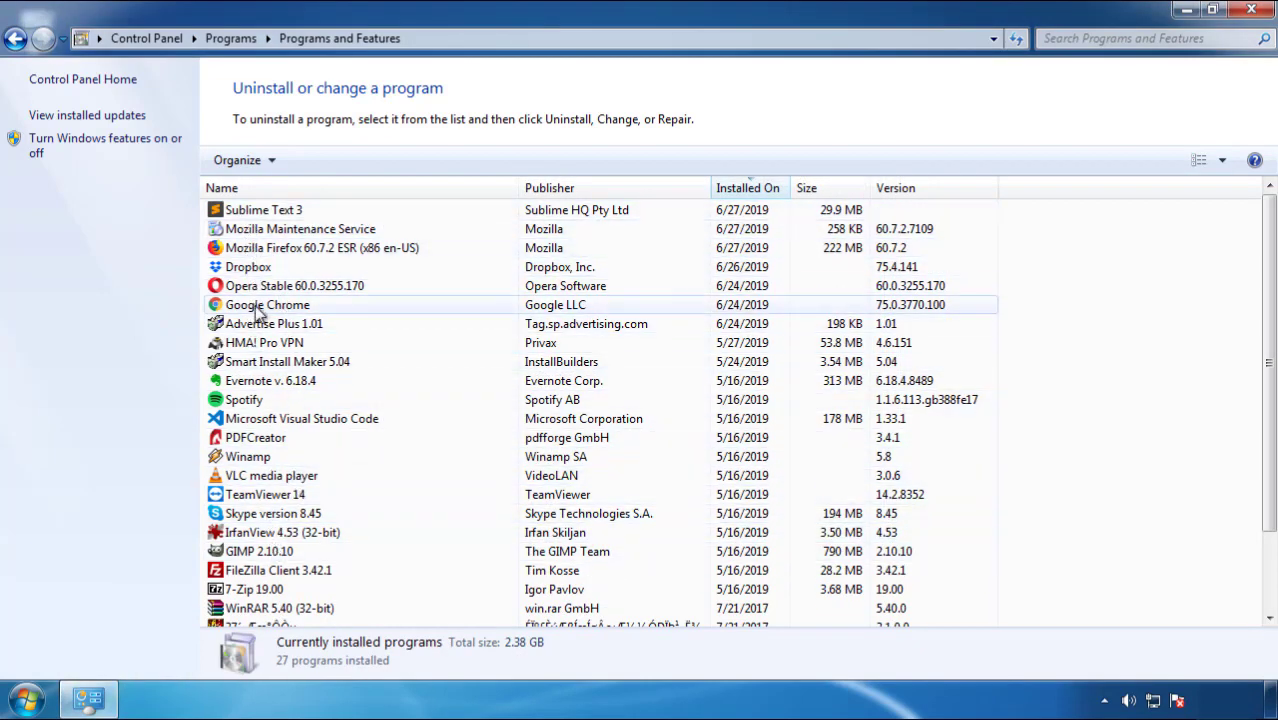
left_click(1252, 12)
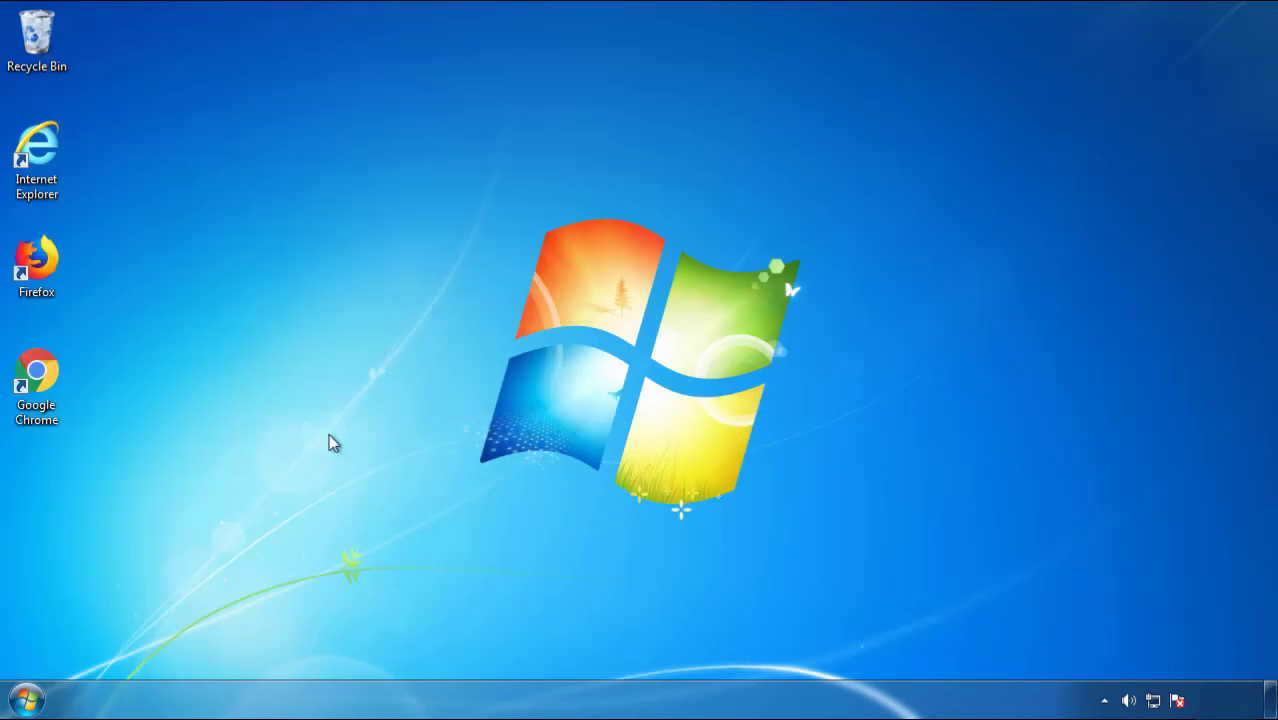
- Restart the PC and choose Safe Mode from the boot menu
left_click(24, 702)
left_click(348, 650)
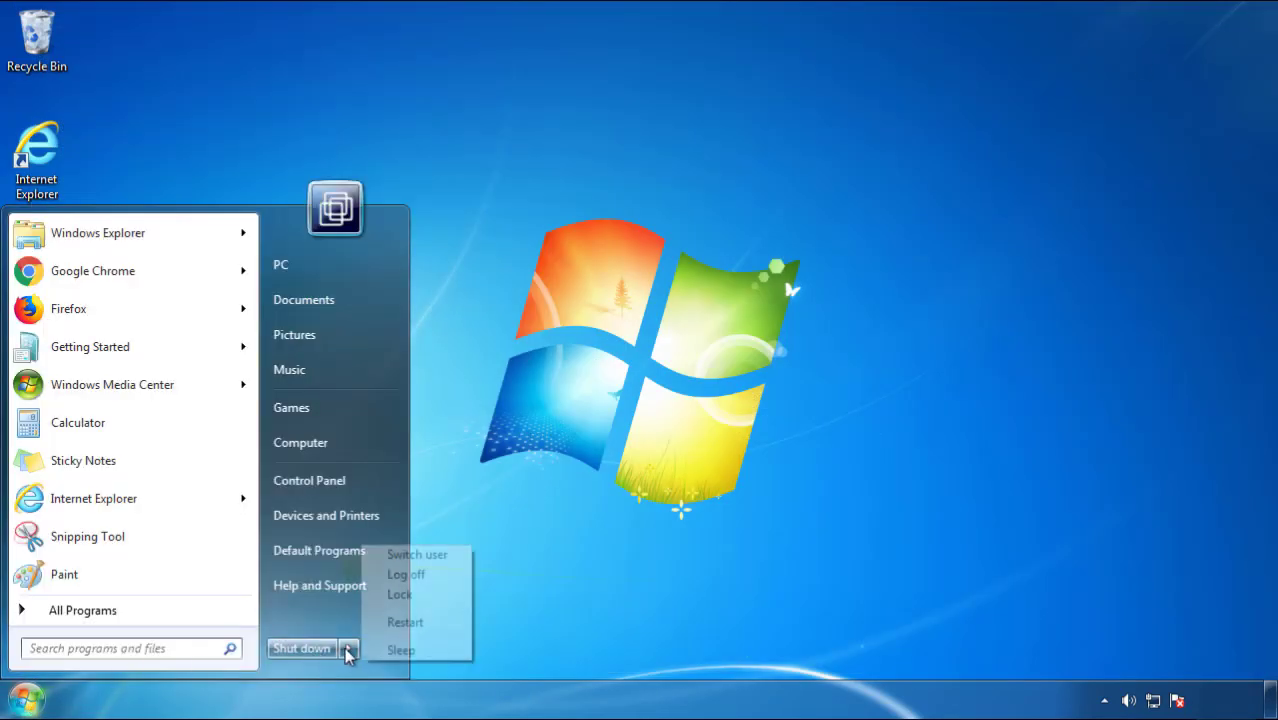
left_click(668, 547)
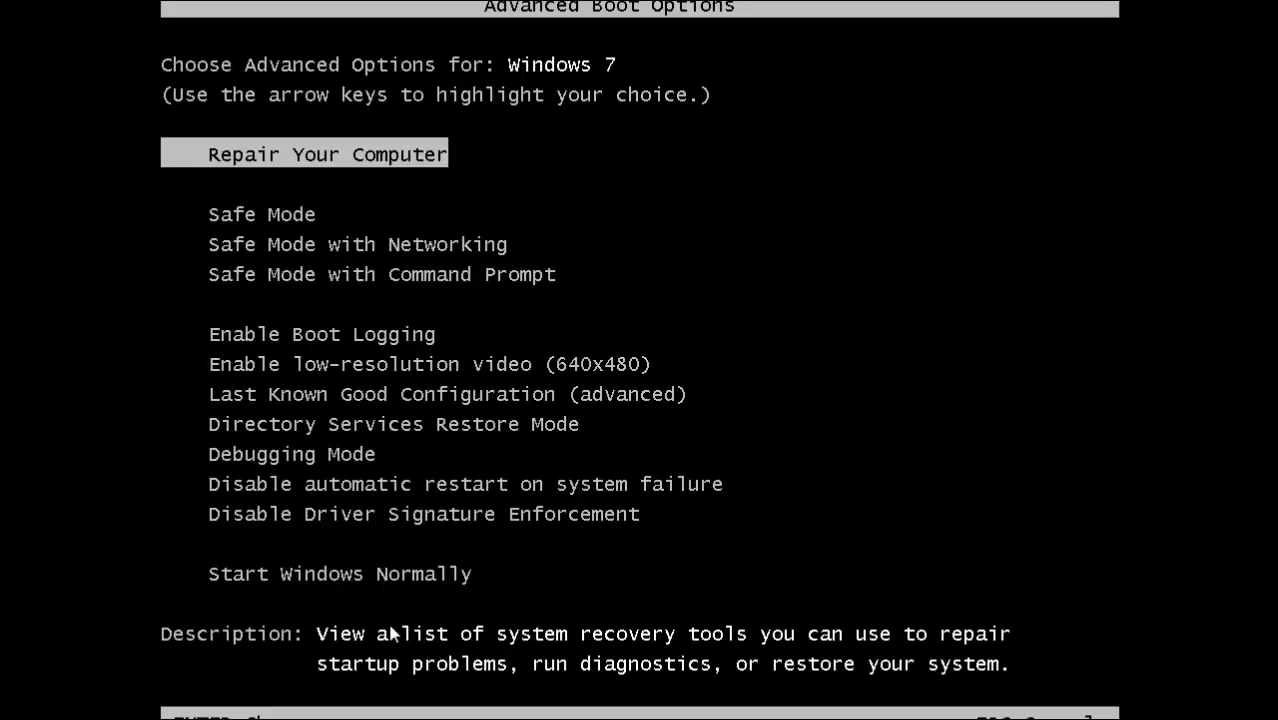
key("Down")
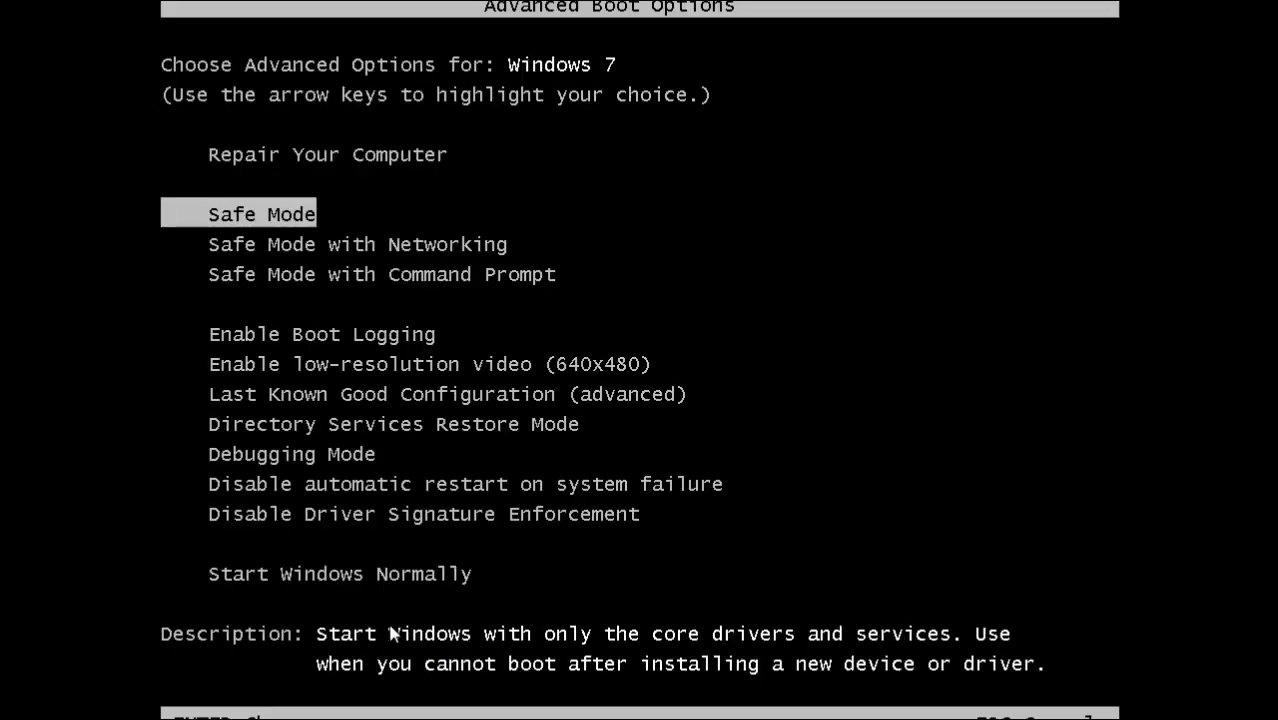
key("Return")
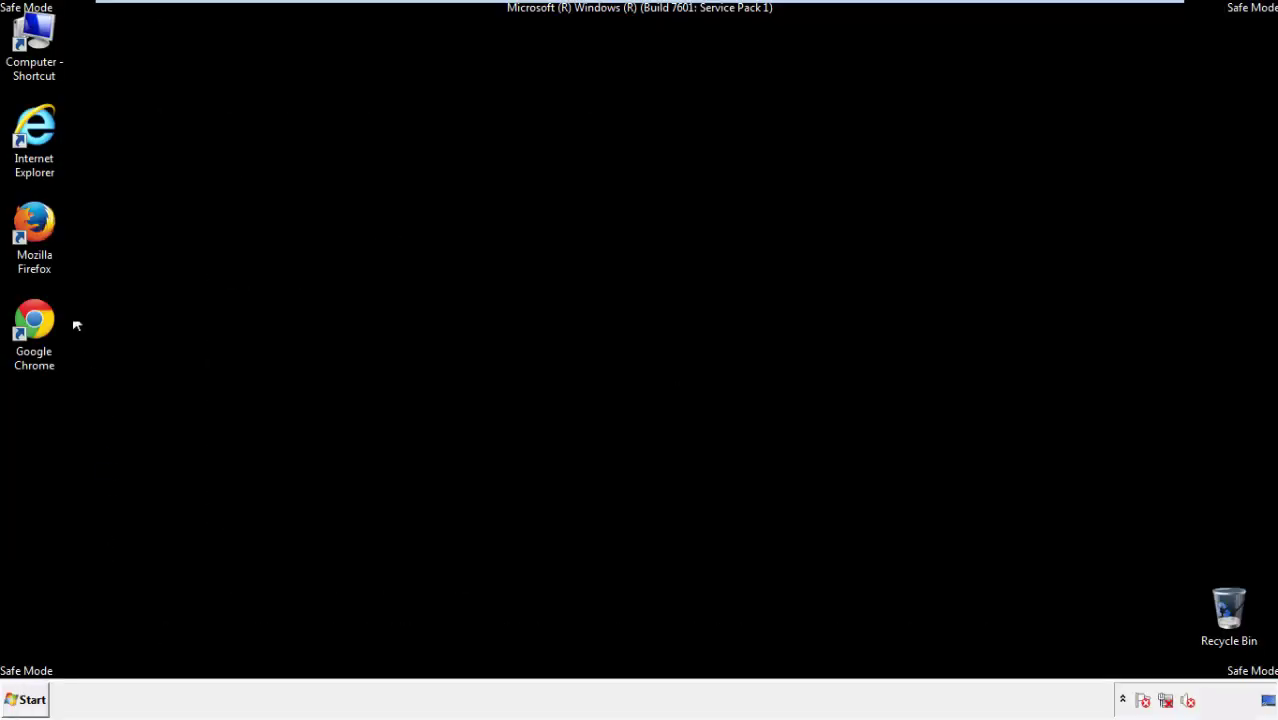
- Launch Firefox, decline the default-browser prompt, and keep the menu bar shown
double_click(46, 232)
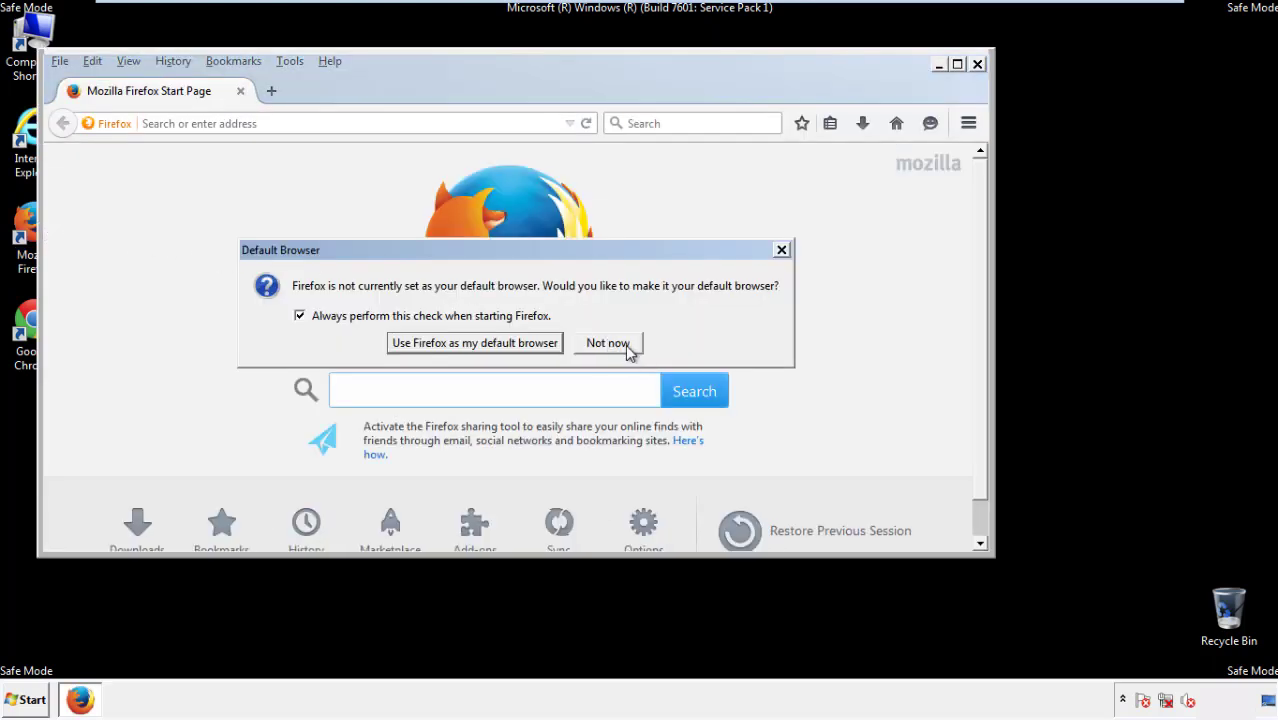
left_click(612, 344)
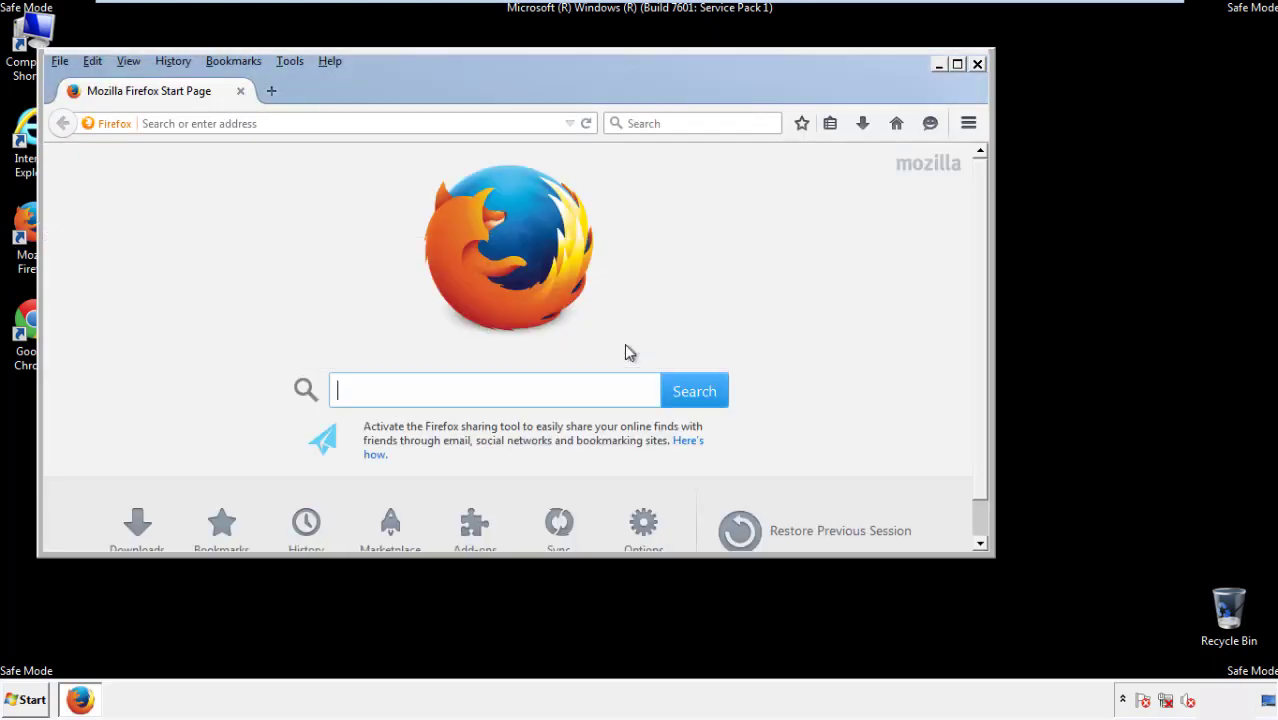
right_click(393, 88)
left_click(428, 150)
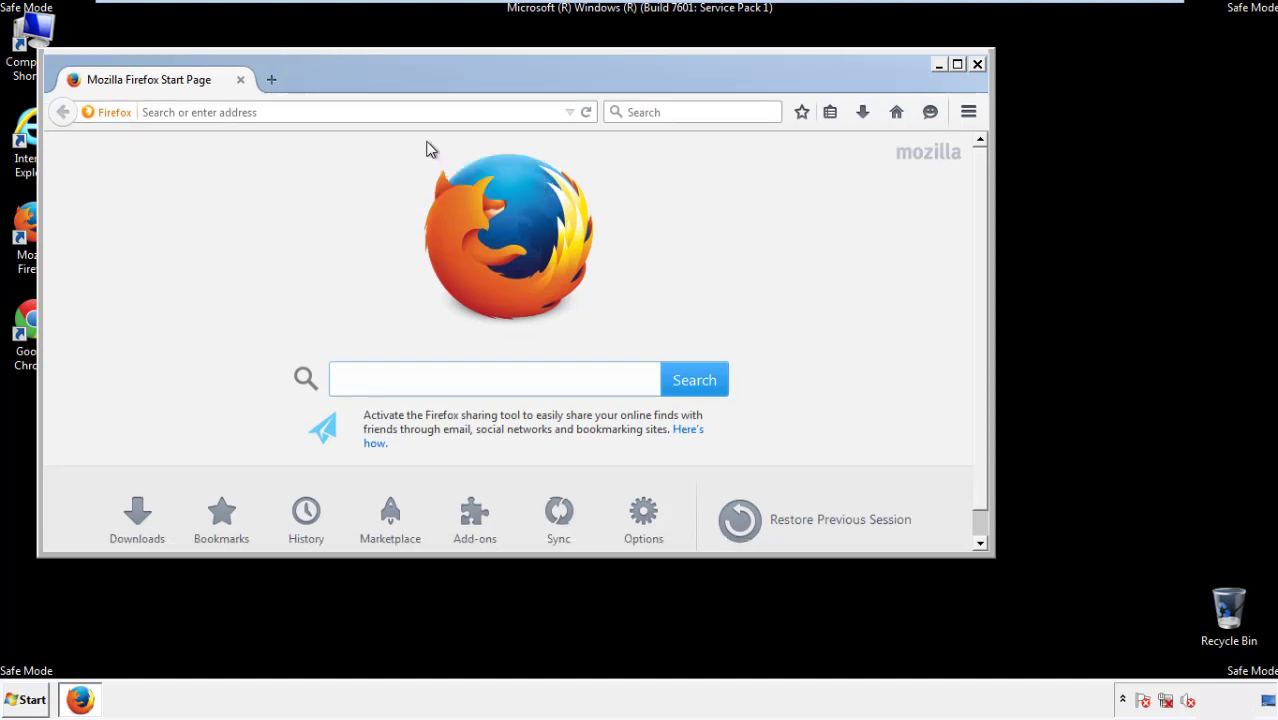
right_click(404, 85)
left_click(415, 154)
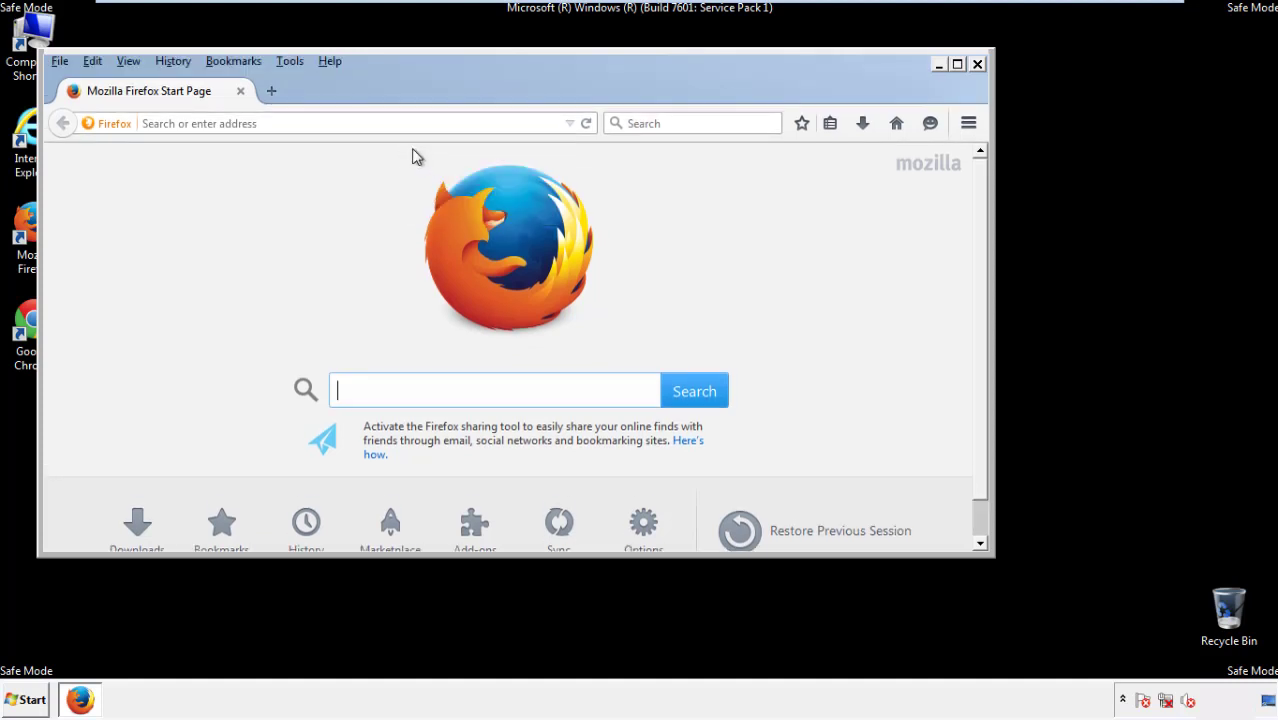
- Clear all Firefox history for the Everything range, including offline website data and site preferences
left_click(173, 61)
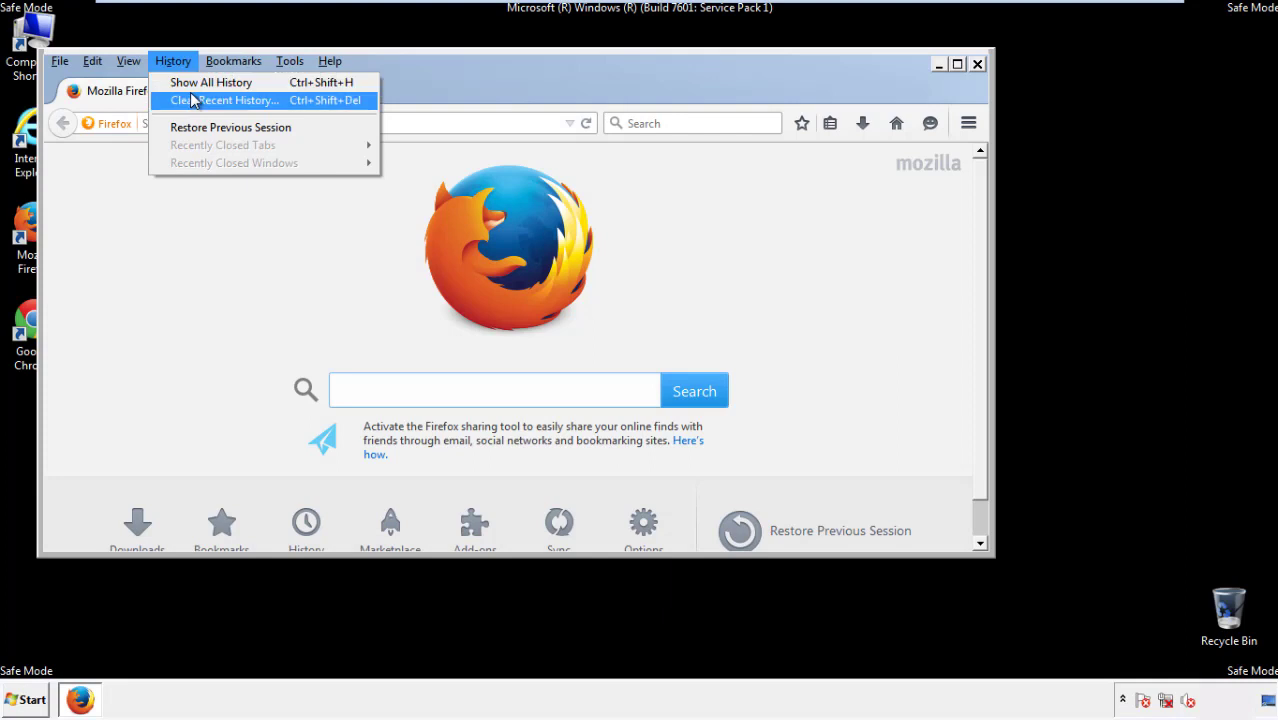
left_click(192, 100)
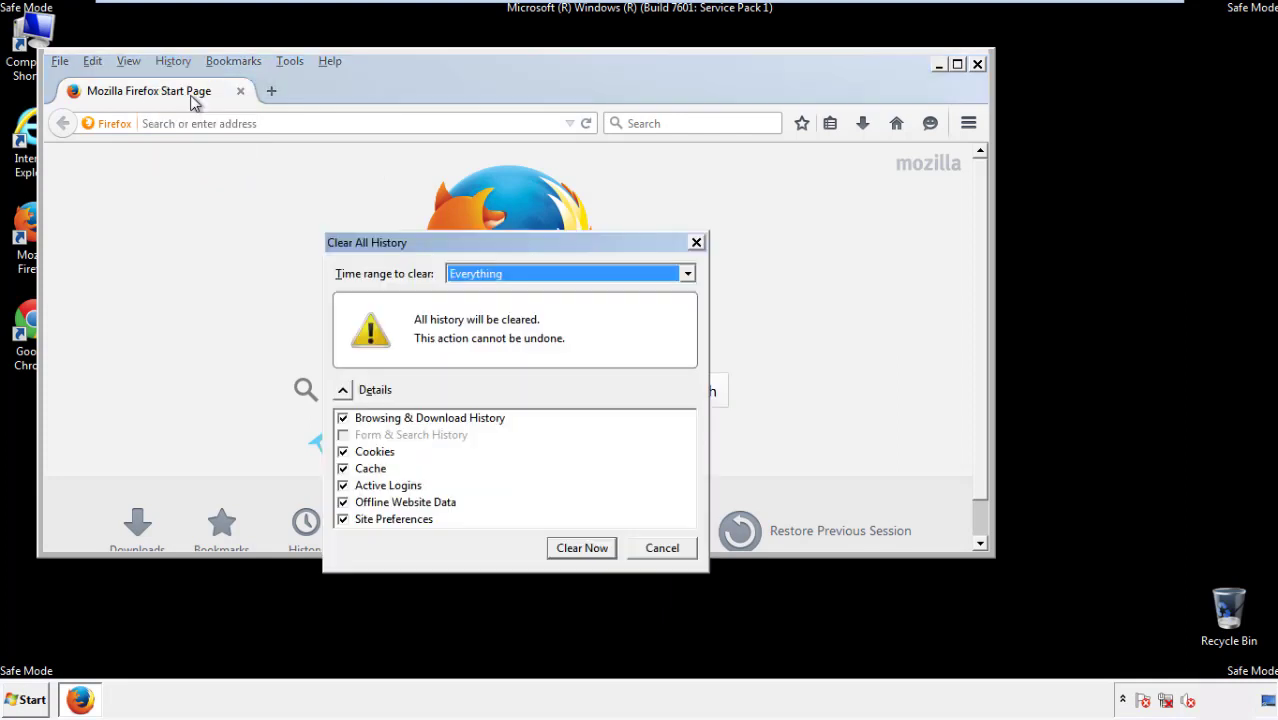
left_click(470, 274)
left_click(479, 375)
left_click(343, 502)
left_click(343, 502)
left_click(344, 520)
left_click(344, 520)
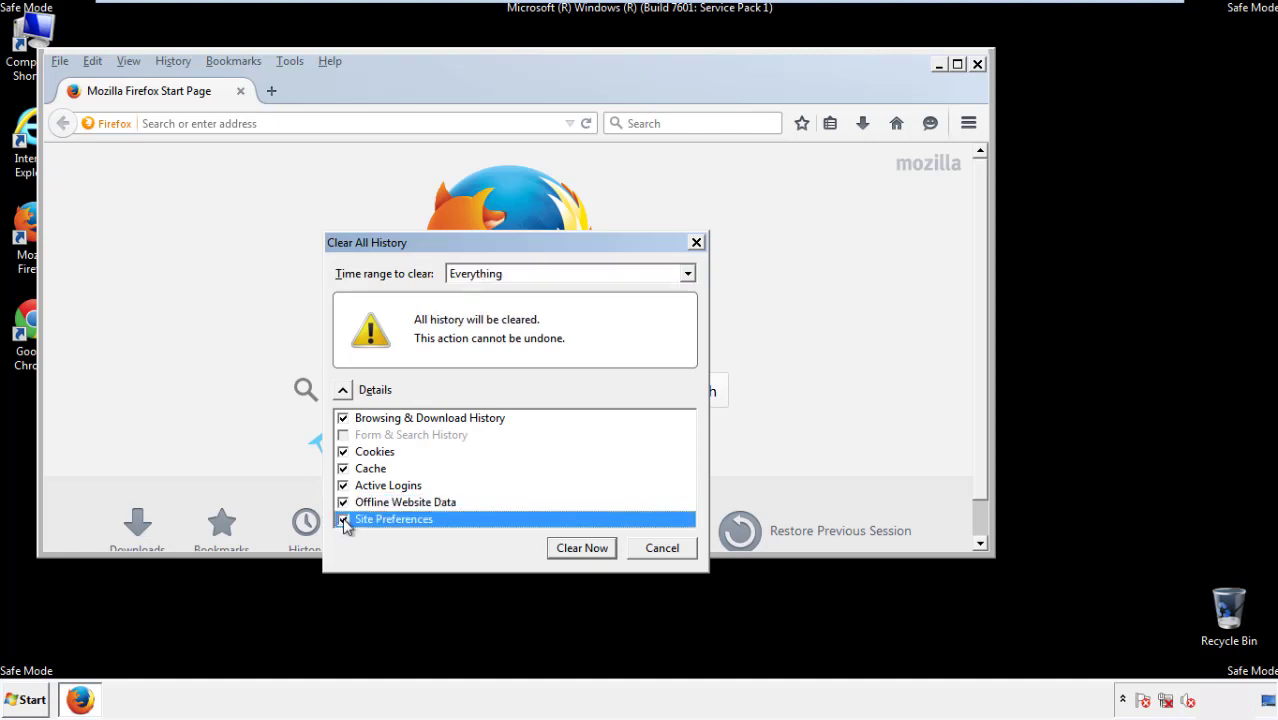
left_click(580, 548)
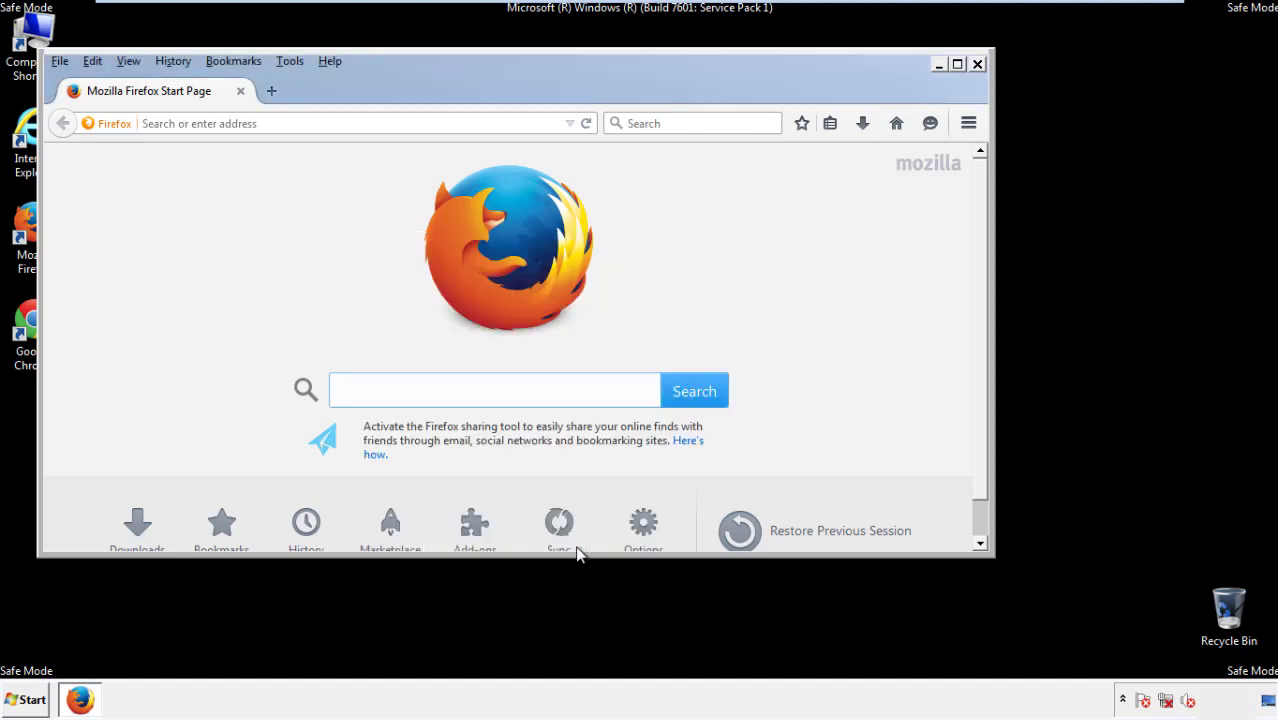
- Refresh Firefox to its defaults from Troubleshooting Information, decline the default-browser prompt, and close it
left_click(329, 60)
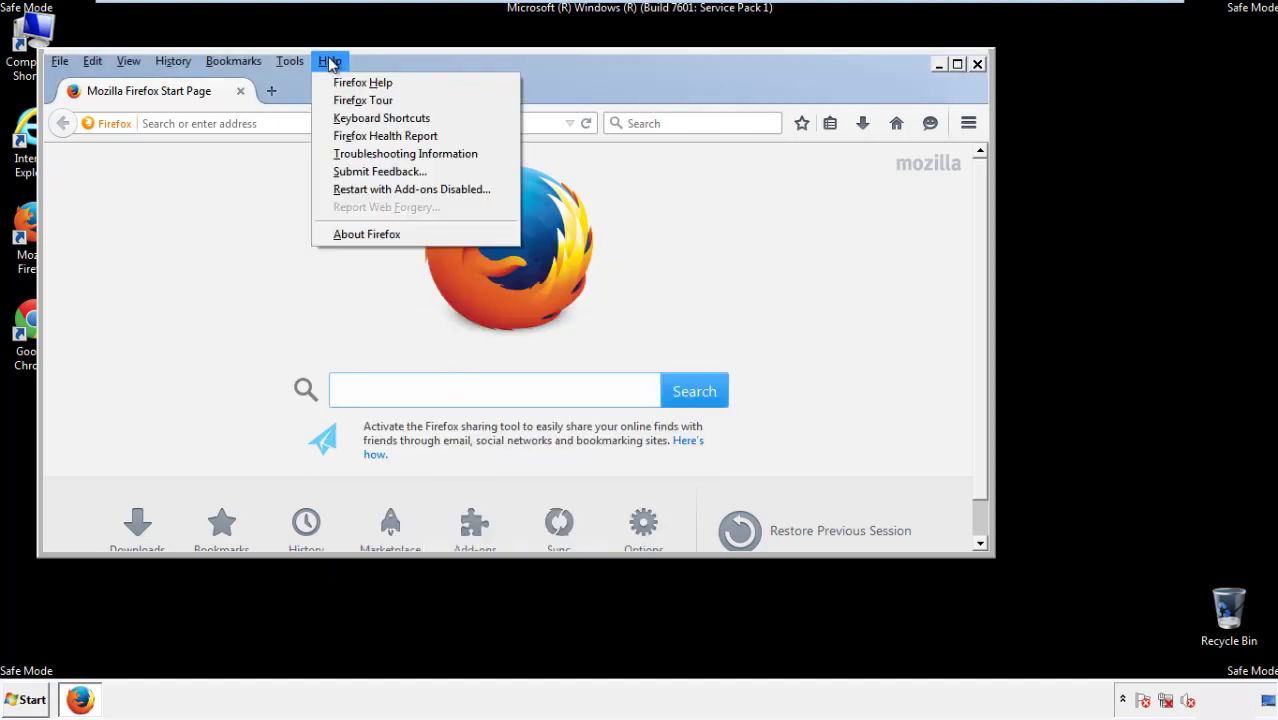
left_click(370, 153)
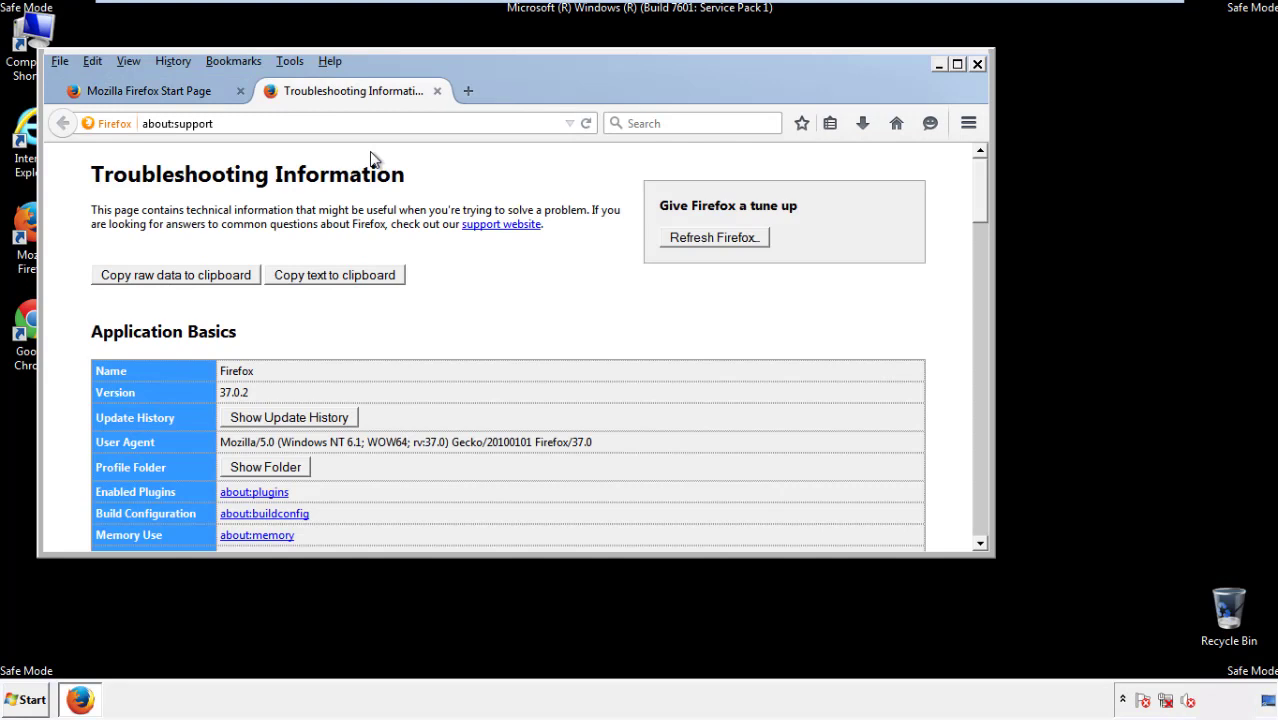
left_click(741, 243)
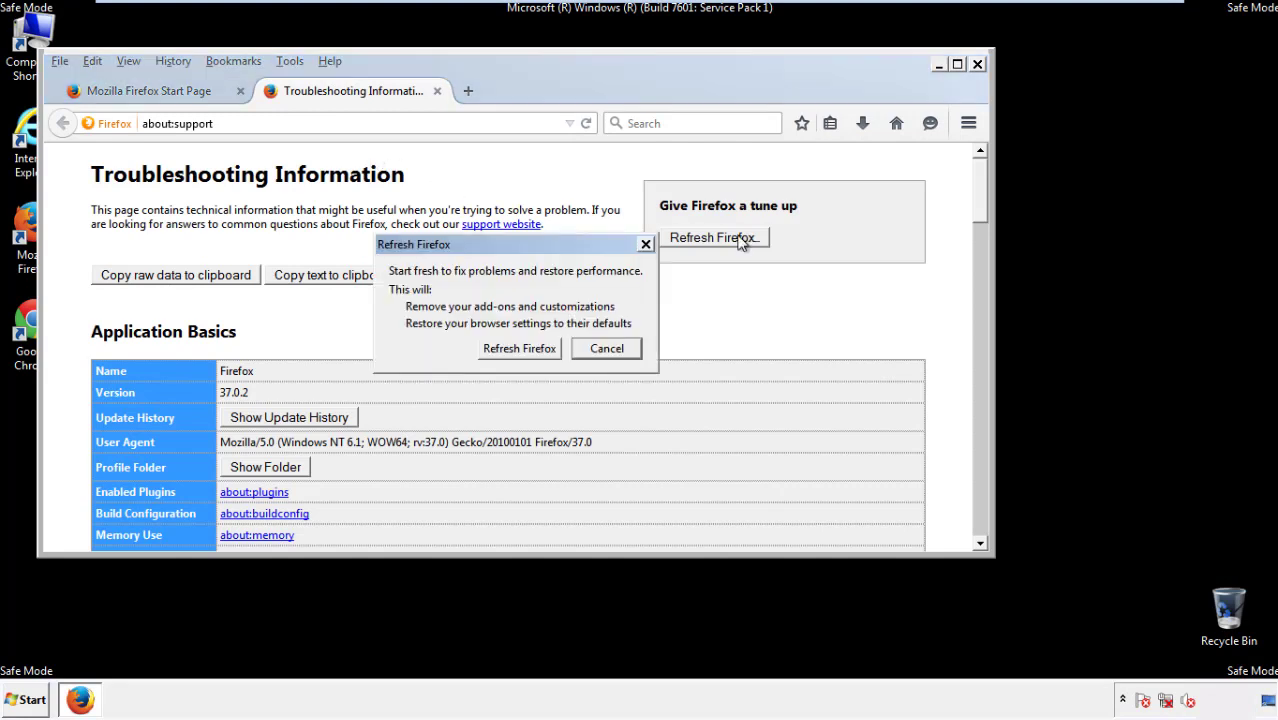
left_click(519, 348)
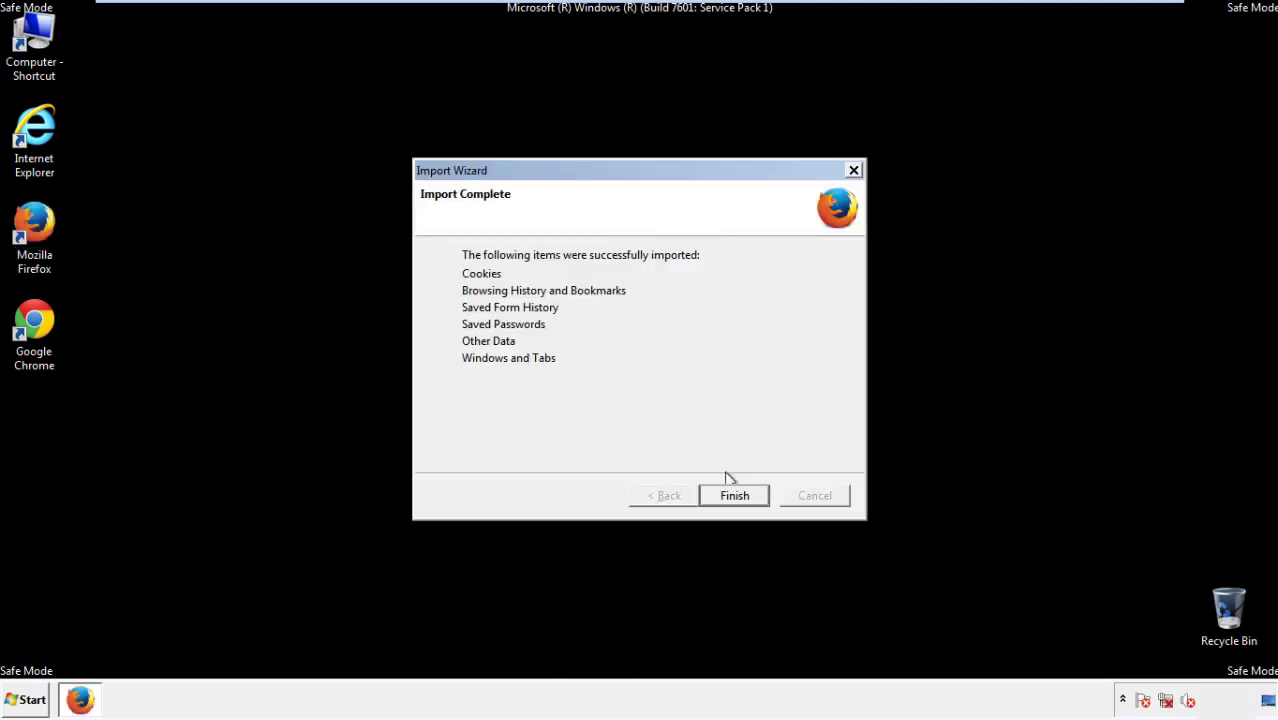
left_click(735, 496)
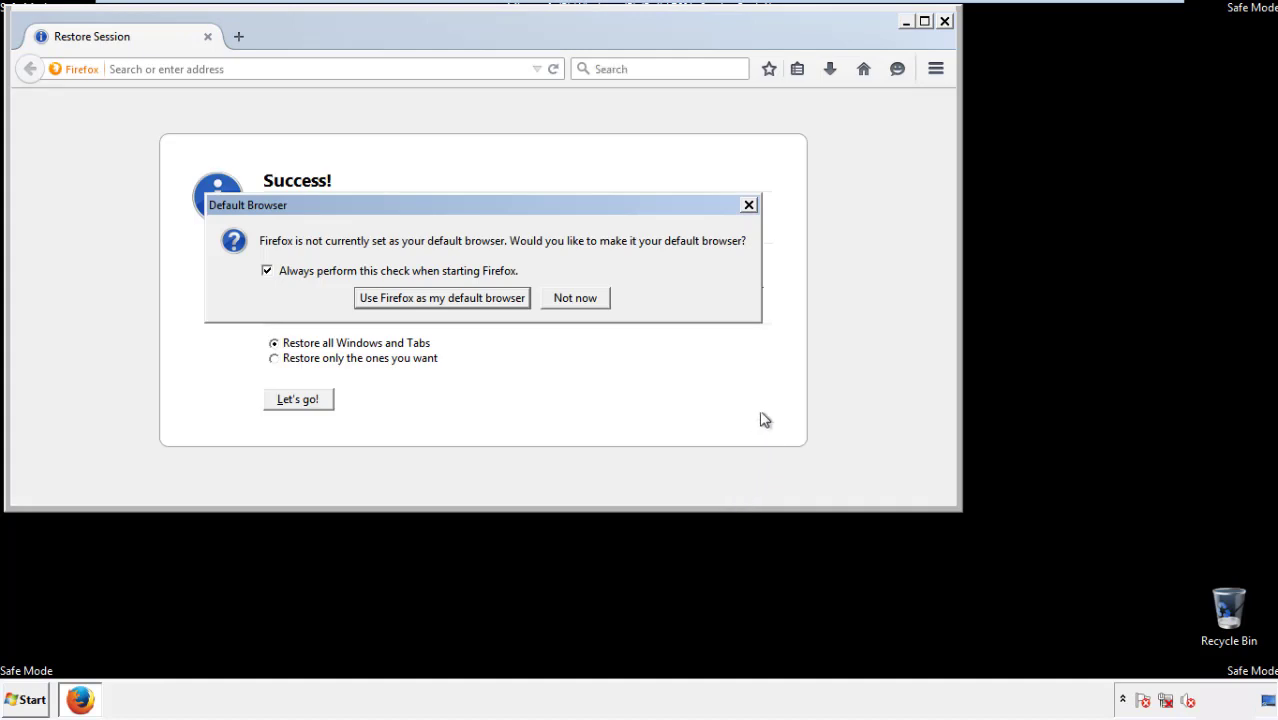
left_click(575, 300)
left_click(944, 21)
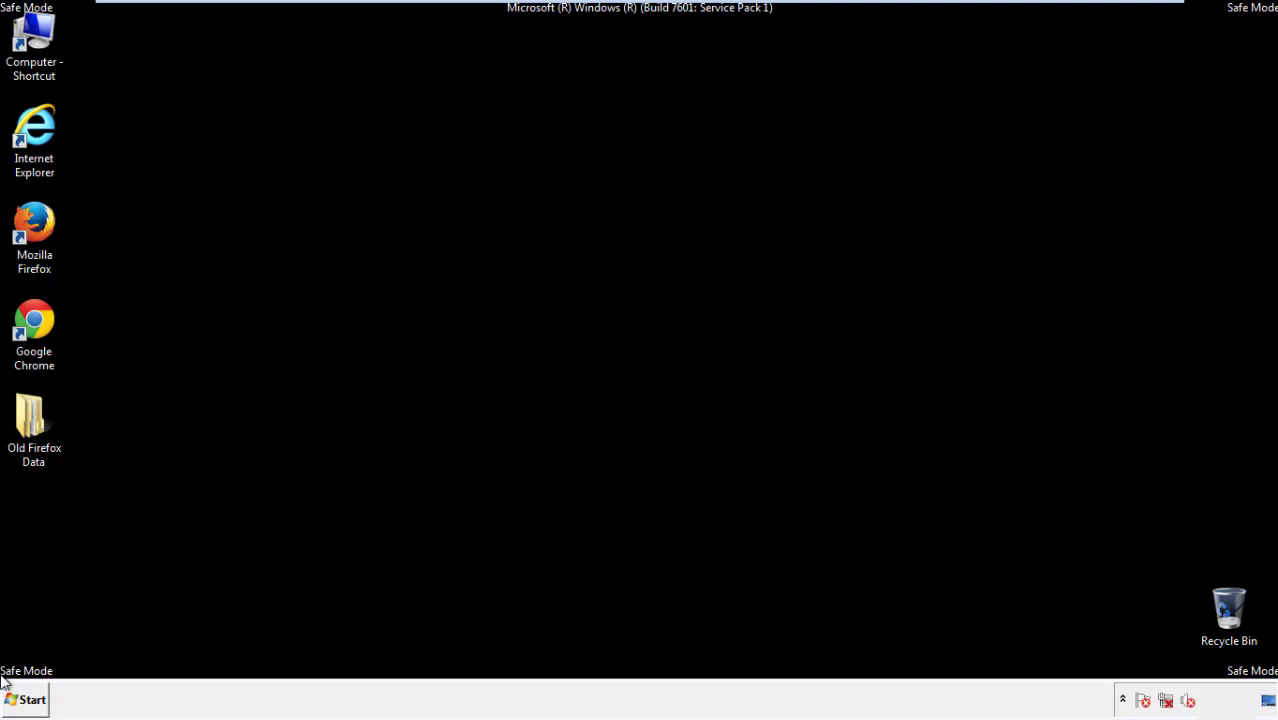
left_click(31, 318)
- Launch Chrome and clear its browsing data from the beginning of time, including autofill form data
double_click(31, 318)
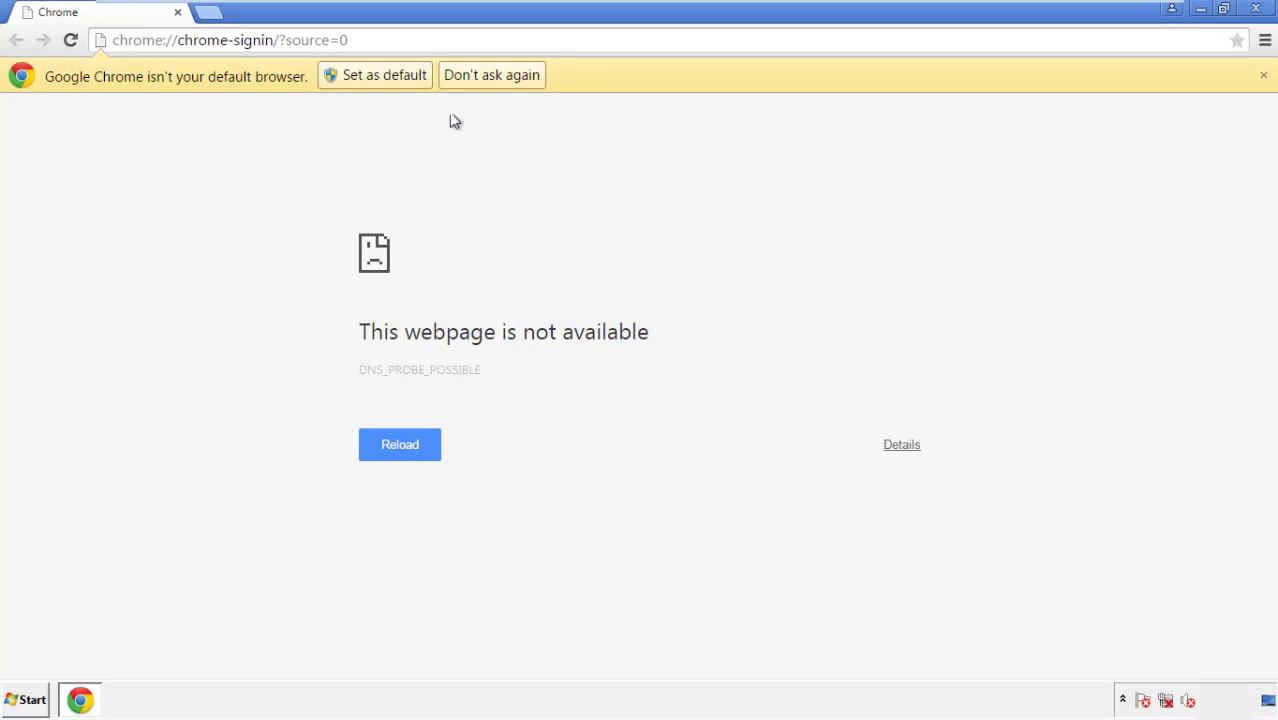
left_click(491, 75)
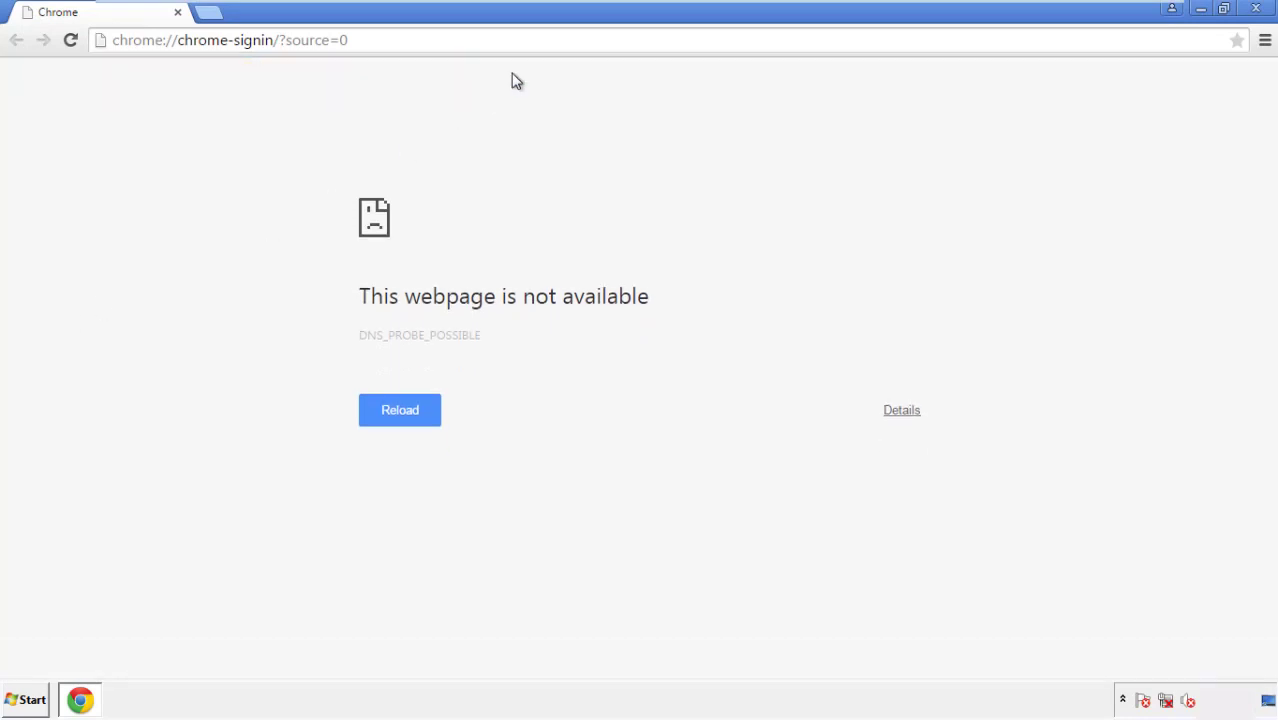
left_click(1265, 42)
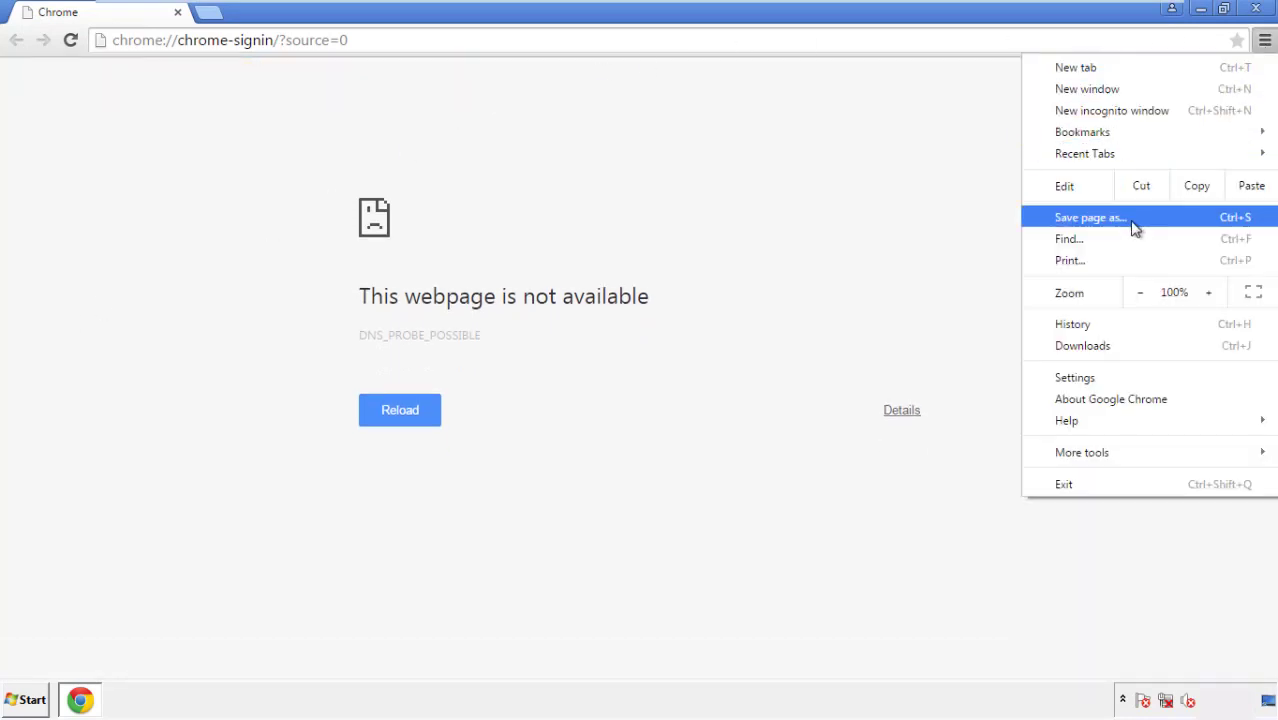
left_click(1080, 377)
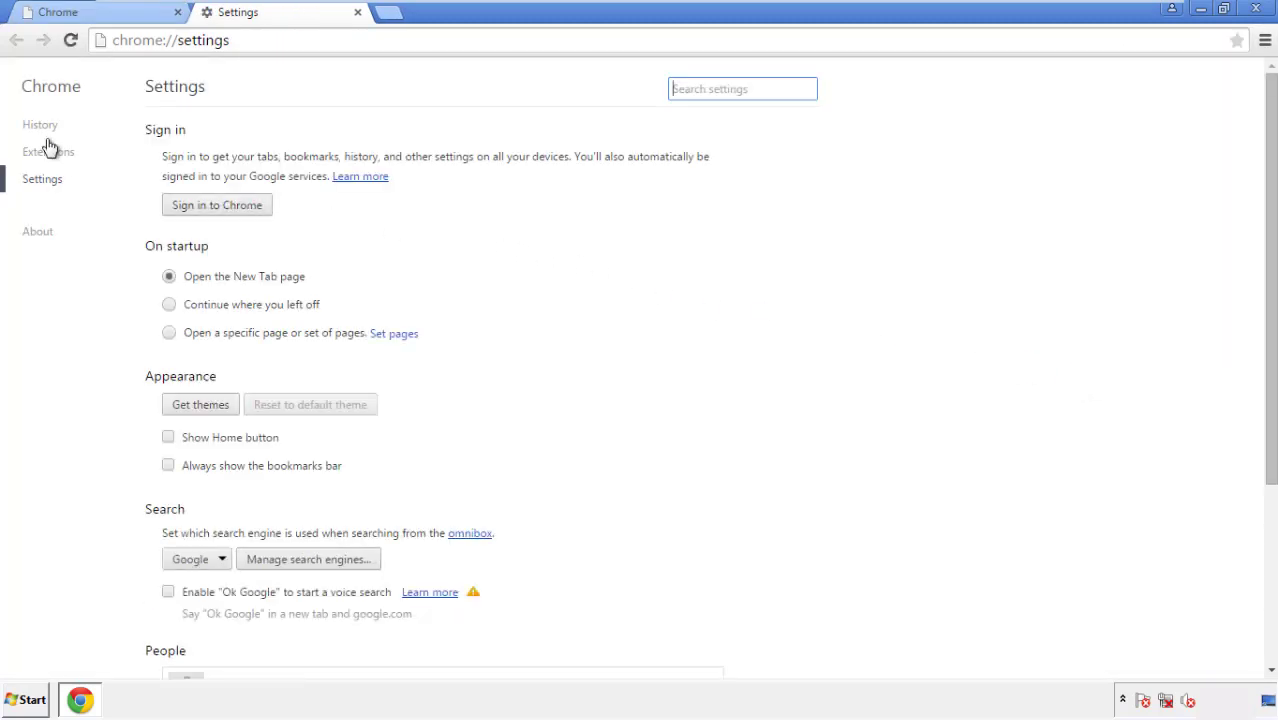
left_click(40, 125)
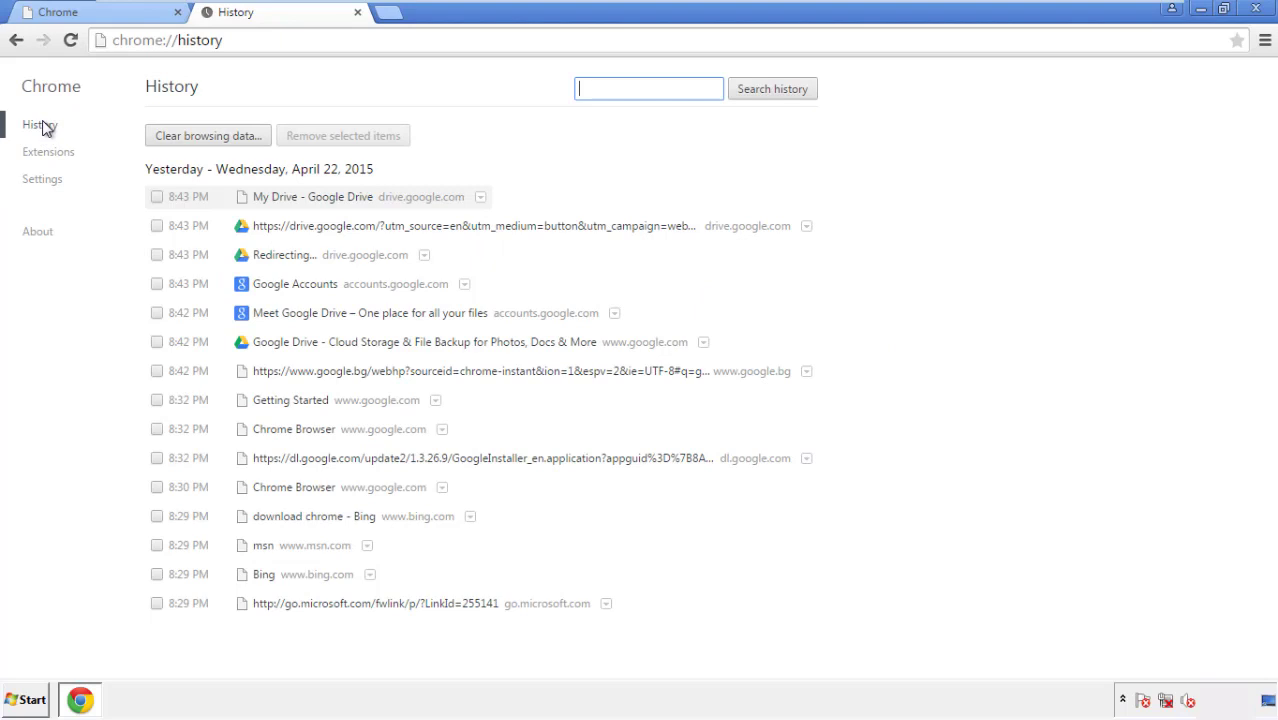
left_click(192, 139)
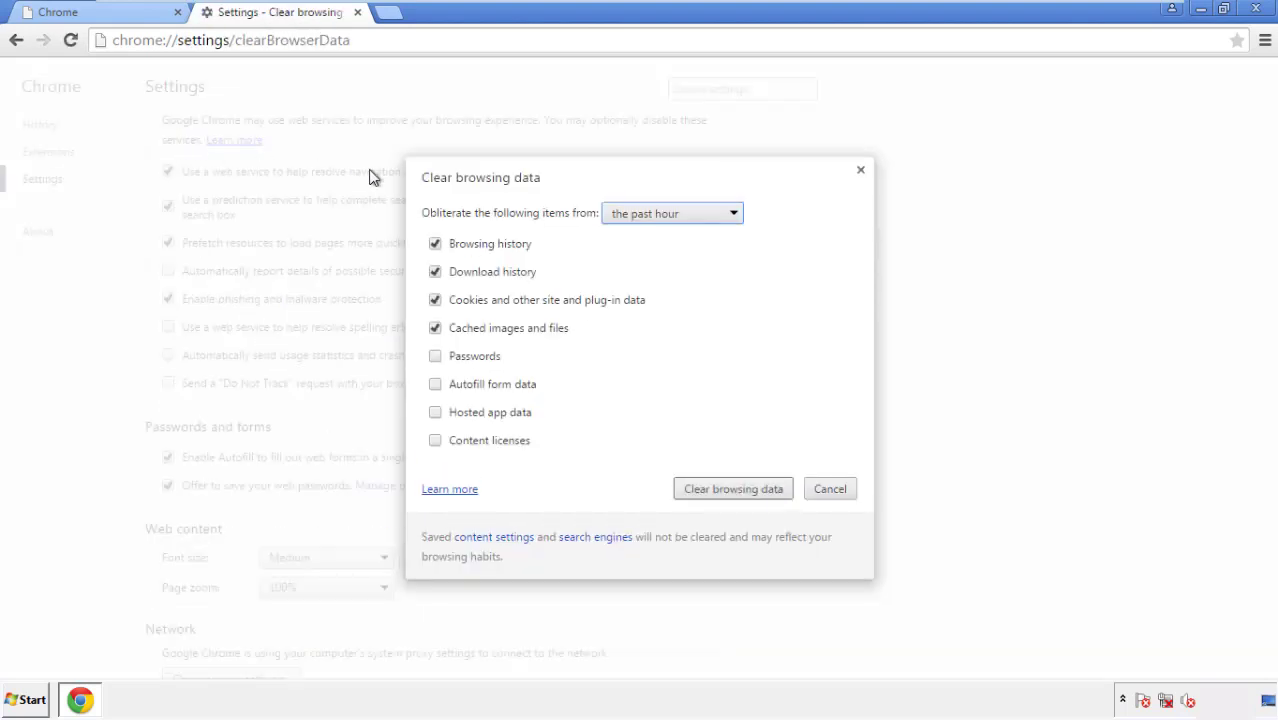
left_click(643, 217)
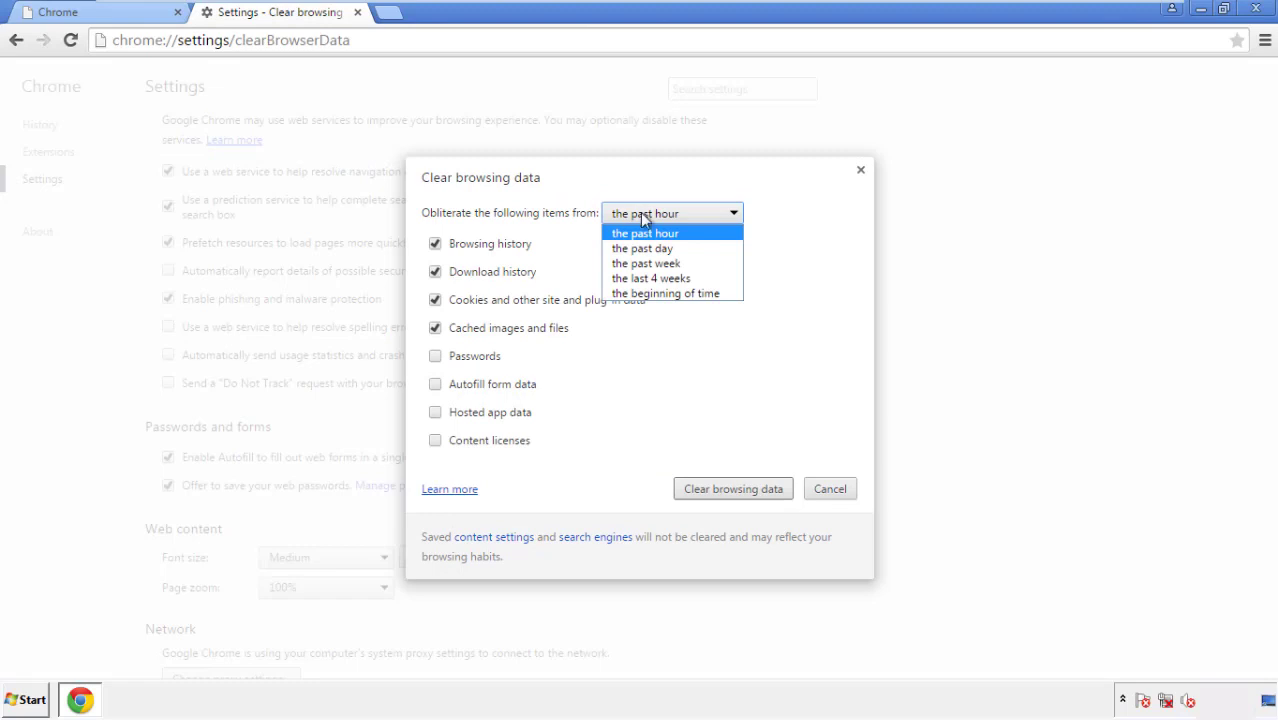
left_click(640, 294)
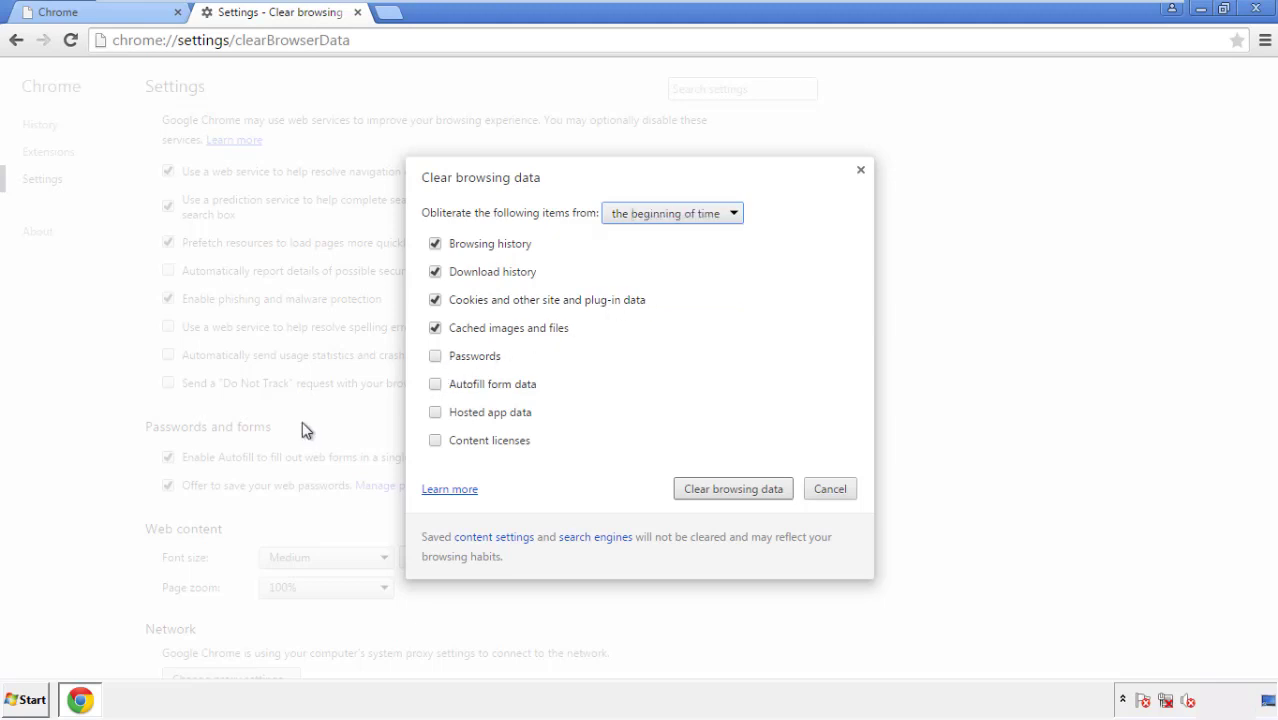
left_click(438, 387)
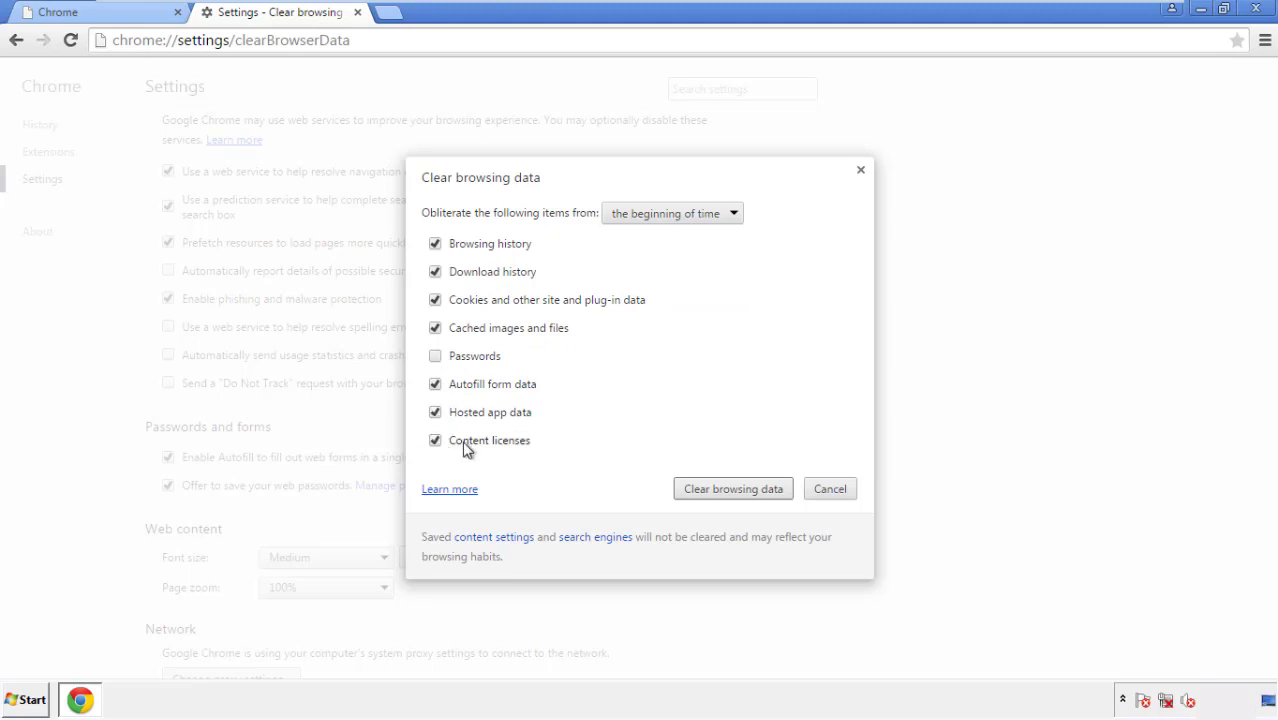
left_click(716, 493)
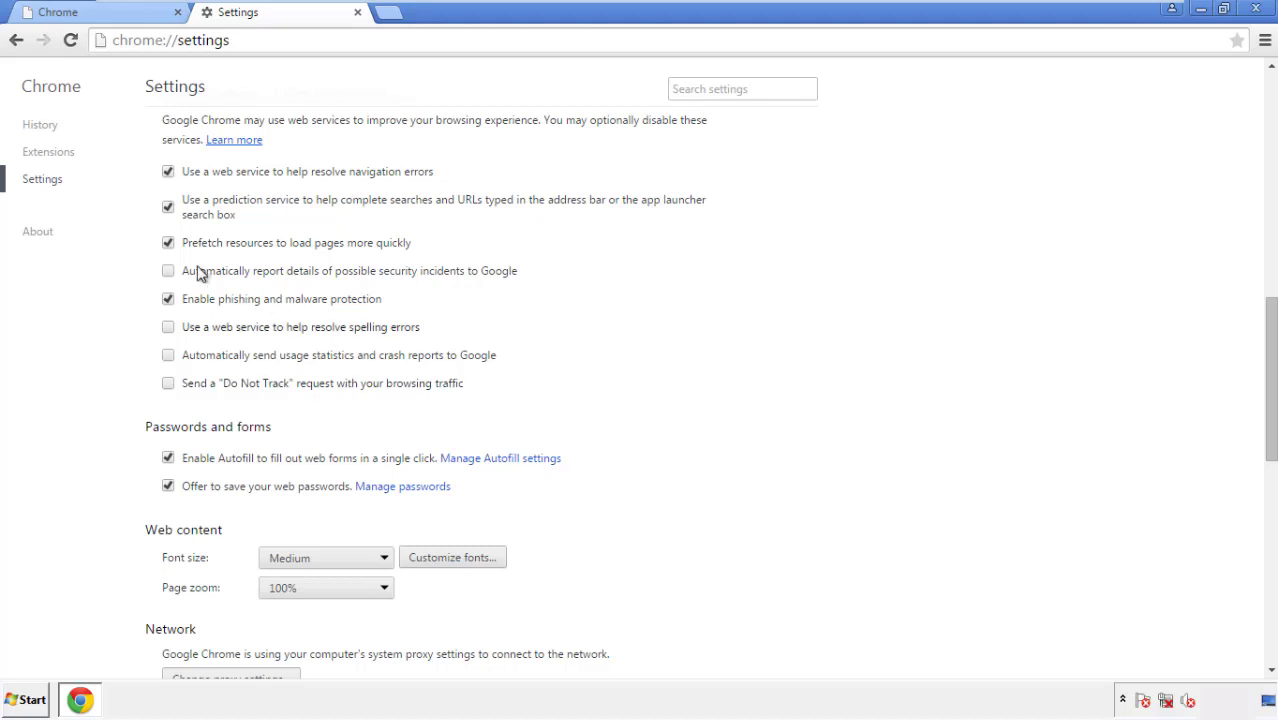
- Reset Chrome's settings to their original defaults, then close the browser
left_click_drag(1270, 318, 1266, 538)
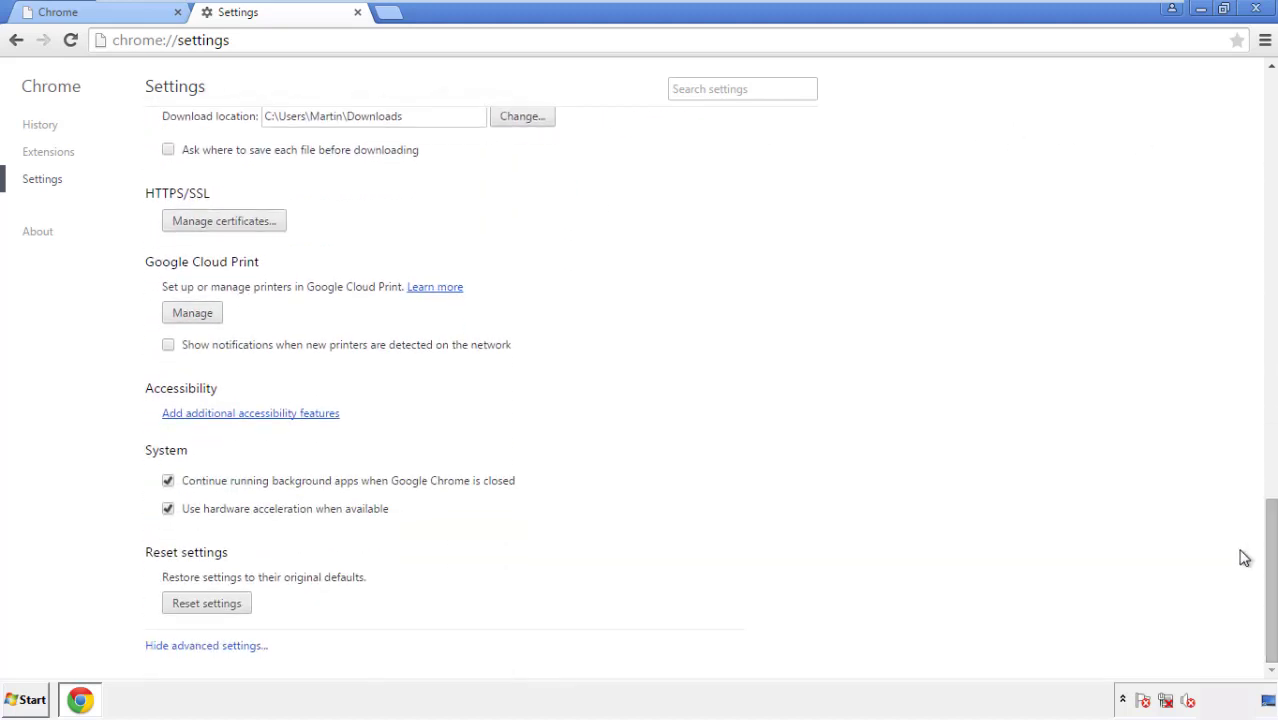
left_click(206, 604)
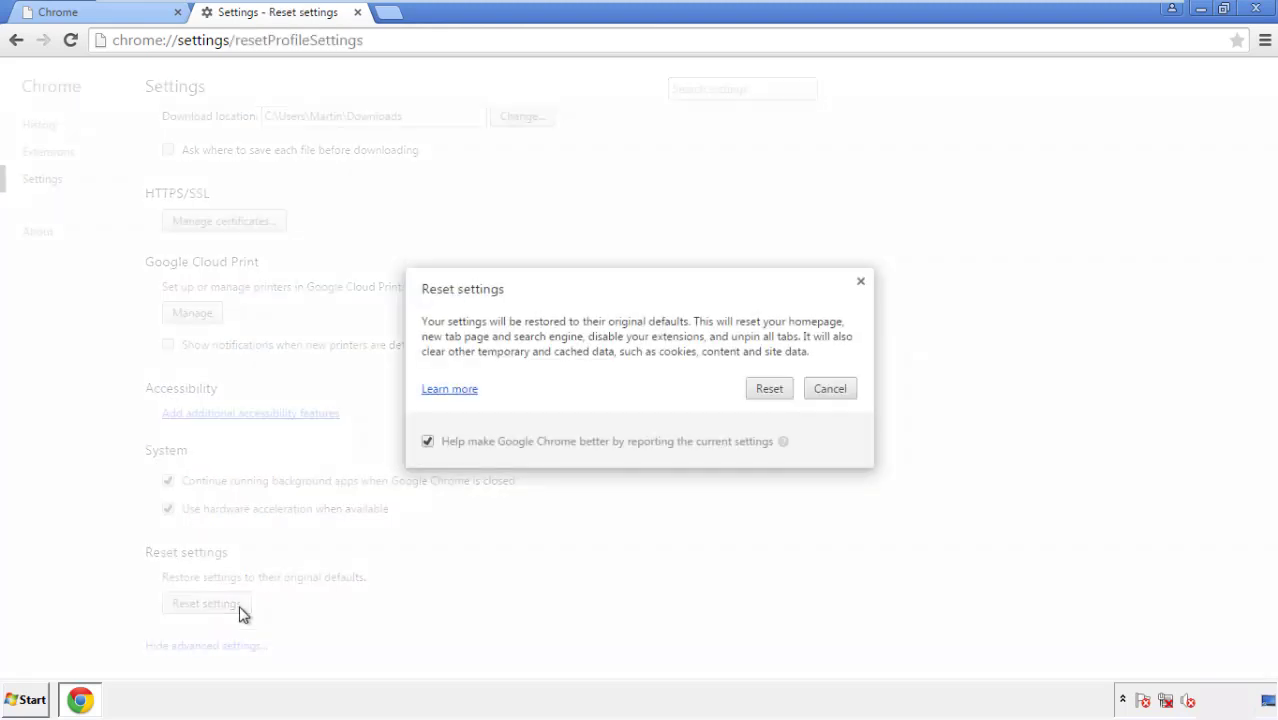
left_click(769, 389)
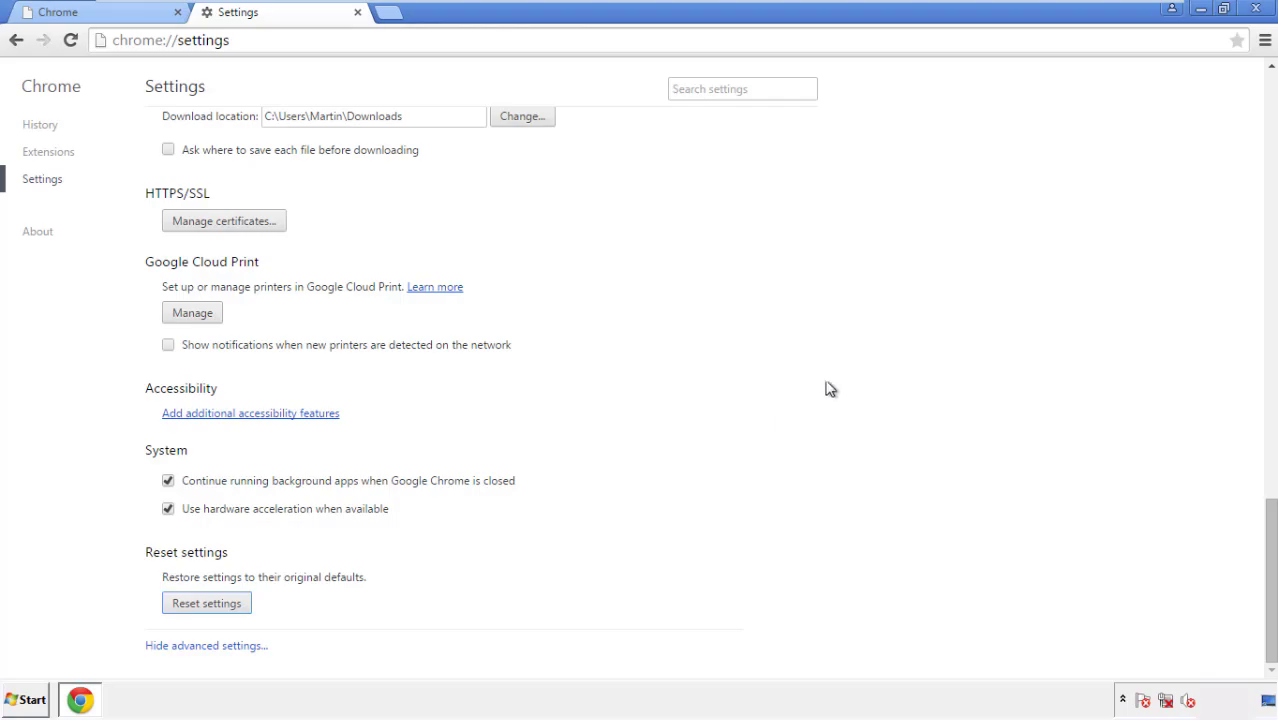
left_click(1255, 8)
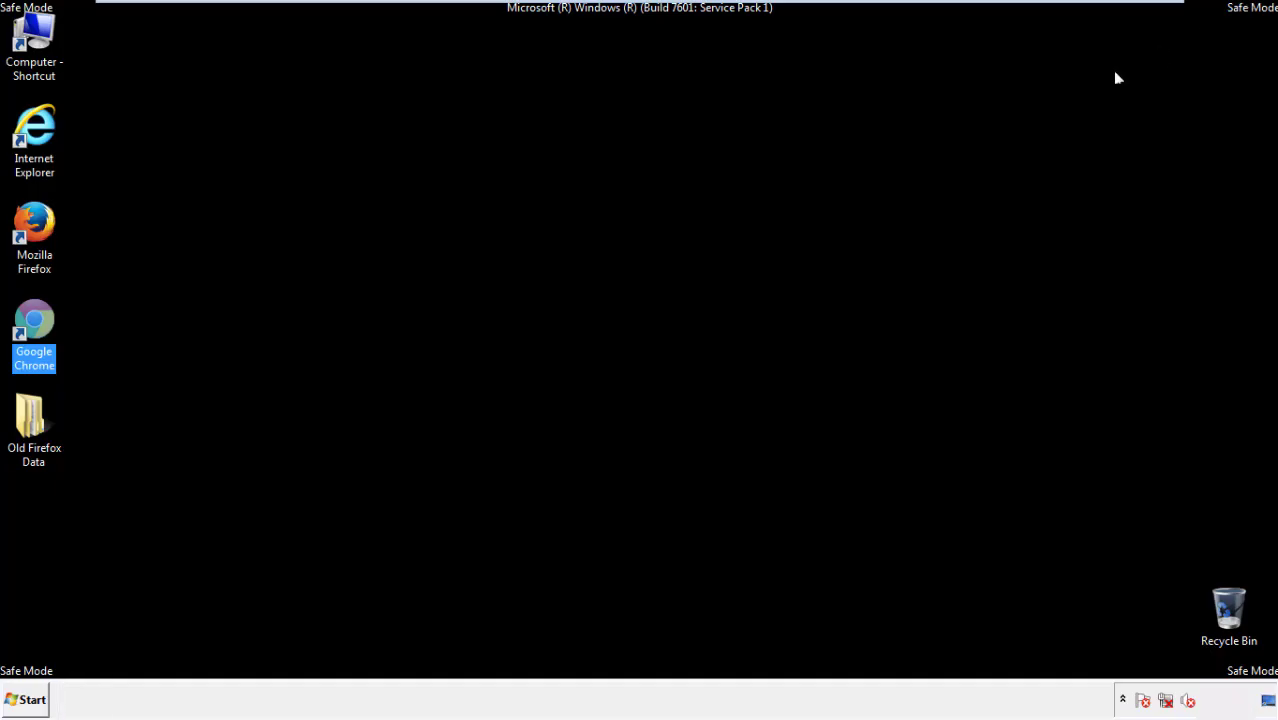
- Remove the Search Mine extension in Firefox's Add-ons Manager, then close Firefox
left_click(690, 323)
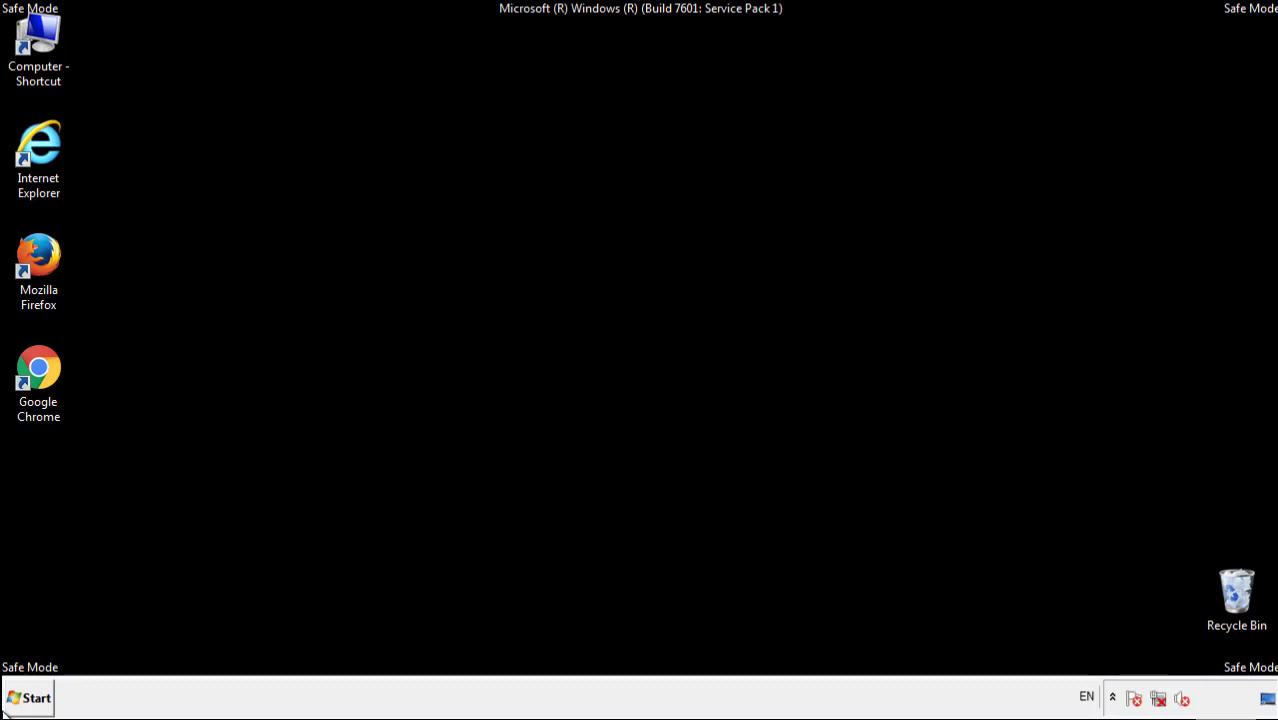
left_click(49, 248)
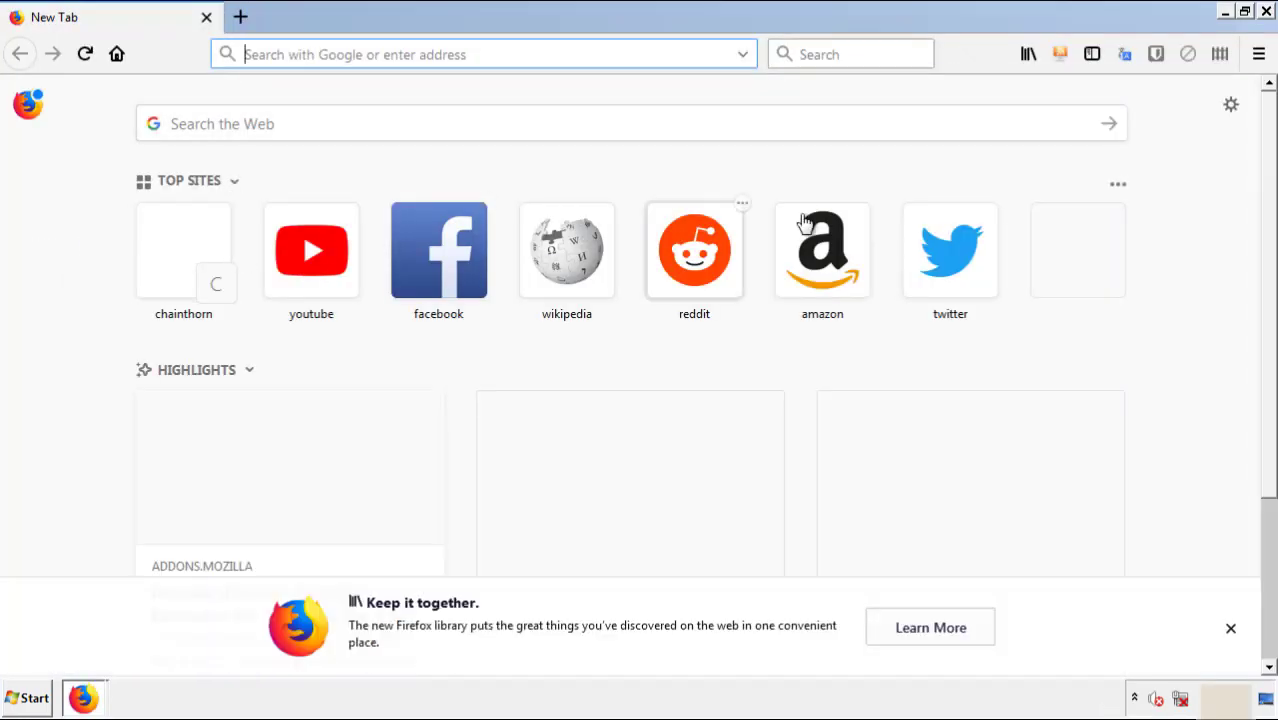
left_click(1258, 54)
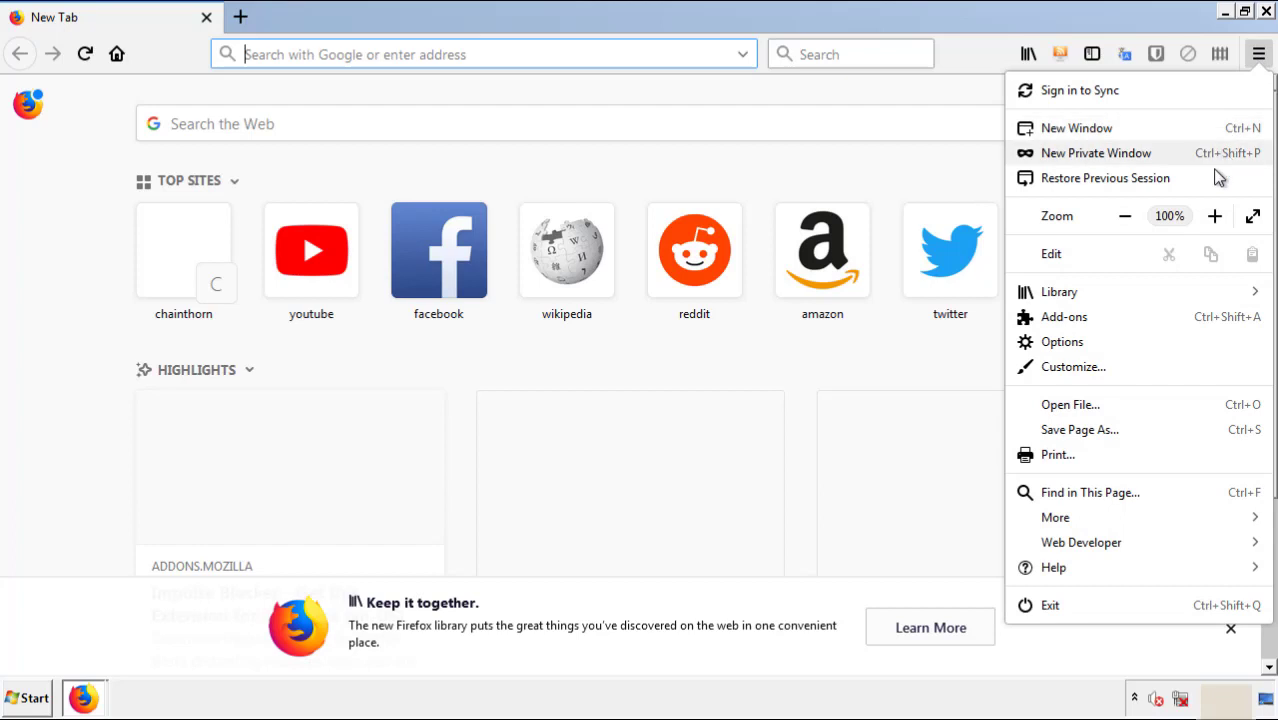
left_click(1179, 324)
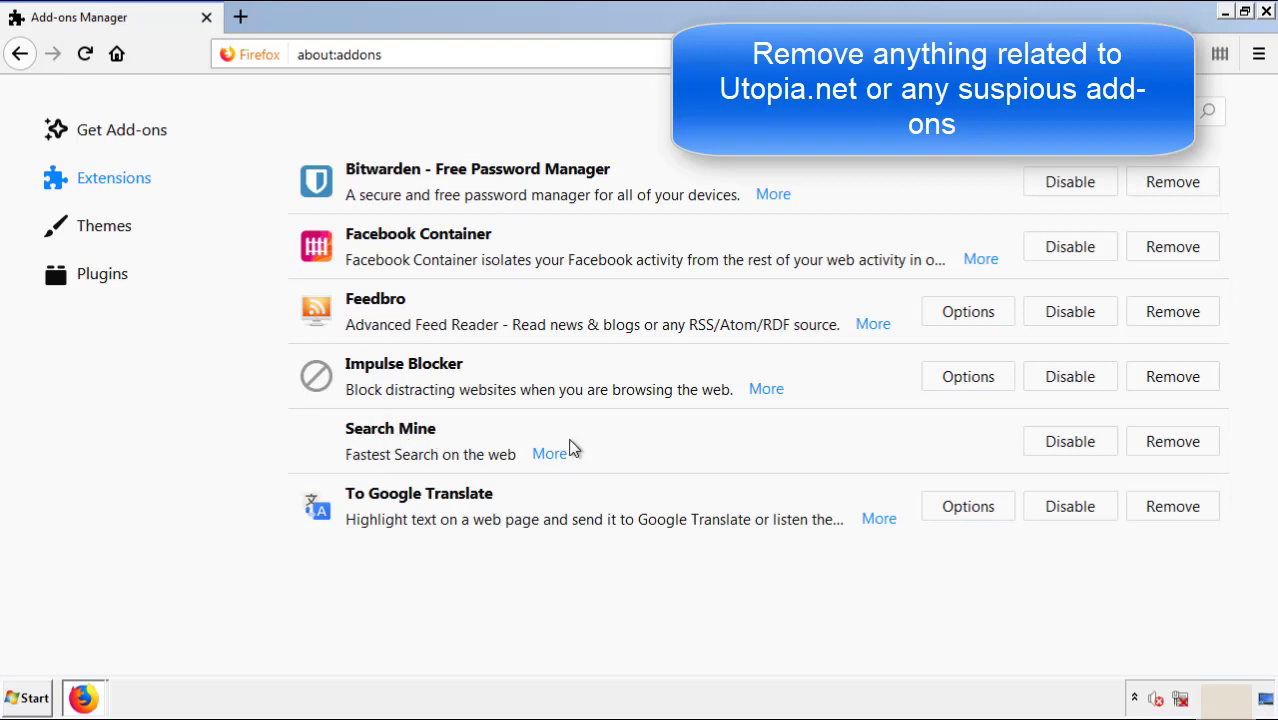
left_click(1168, 450)
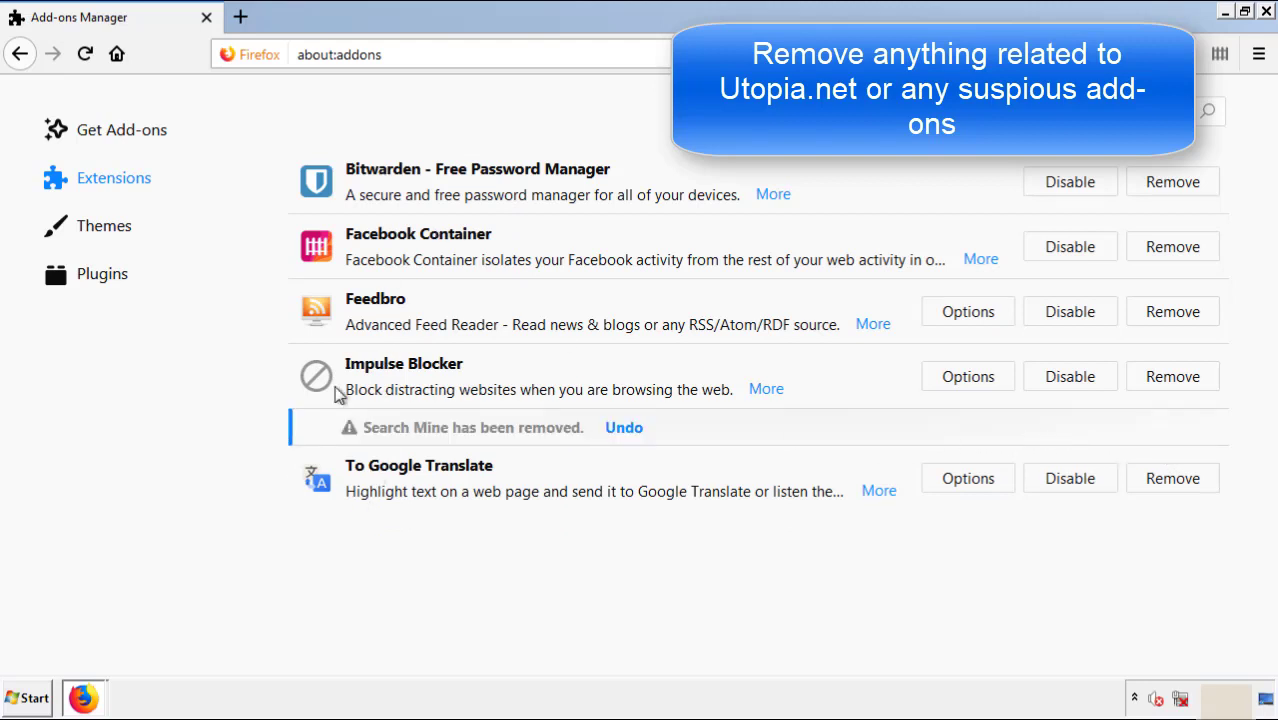
left_click(1267, 12)
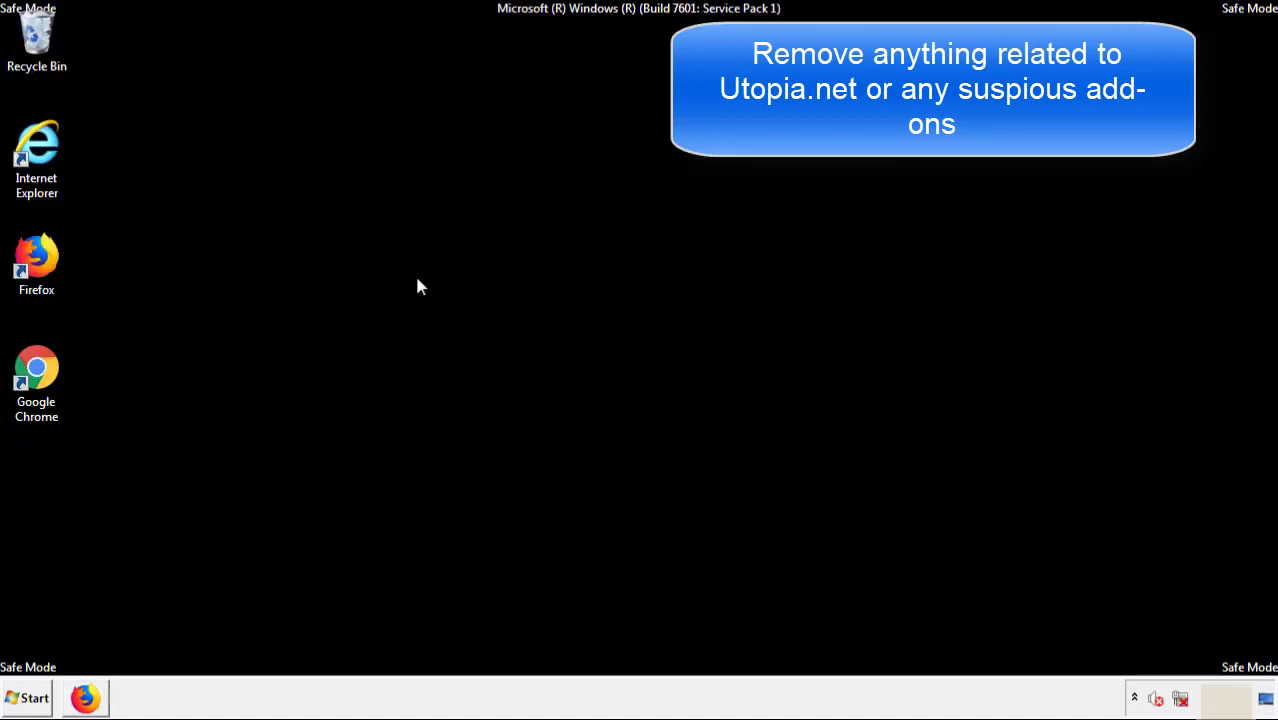
- Launch Chrome and remove the Search Mine extension from its Extensions page
double_click(36, 390)
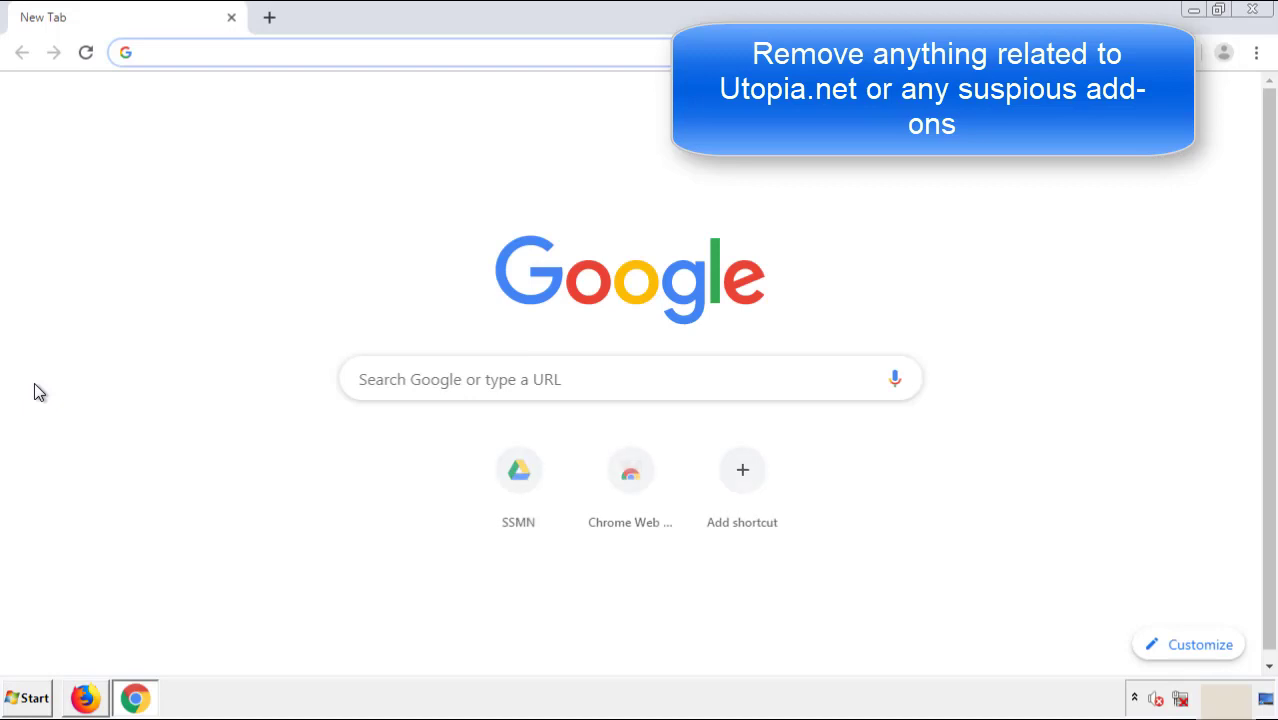
left_click(1256, 52)
mouse_move(1144, 351)
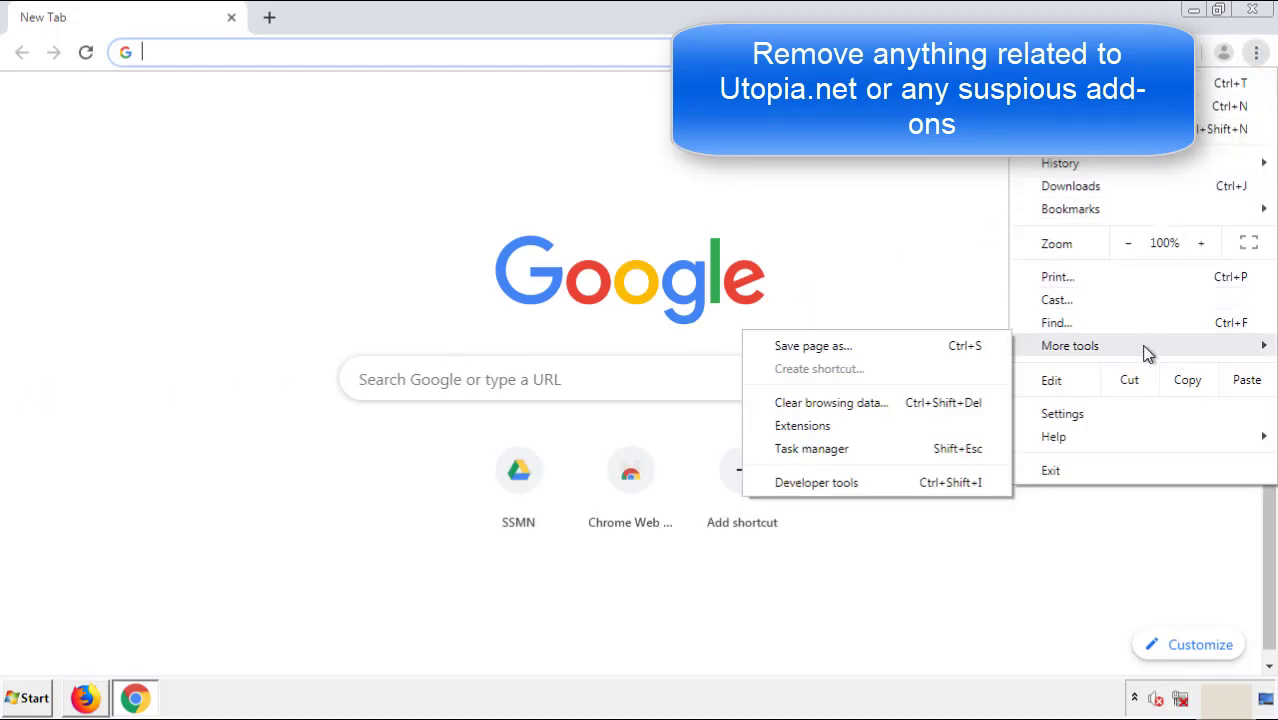
left_click(812, 425)
scroll(362, 334, "down", 5)
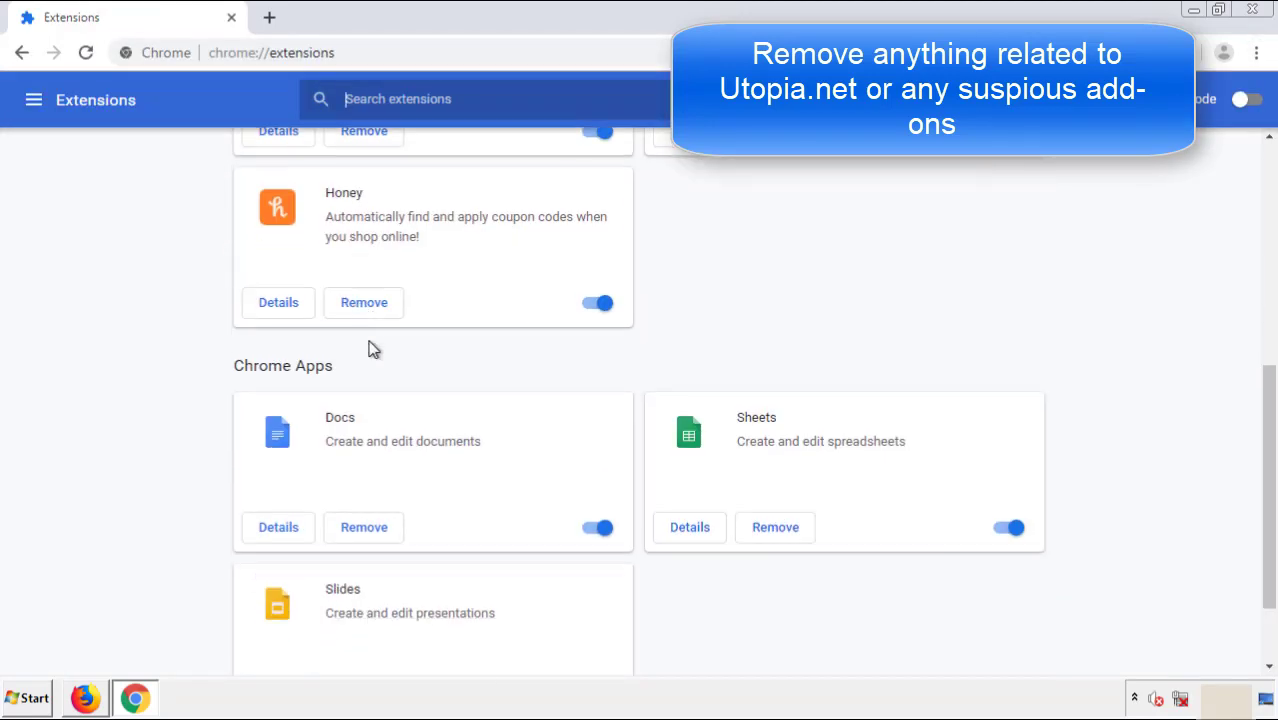
scroll(485, 365, "up", 5)
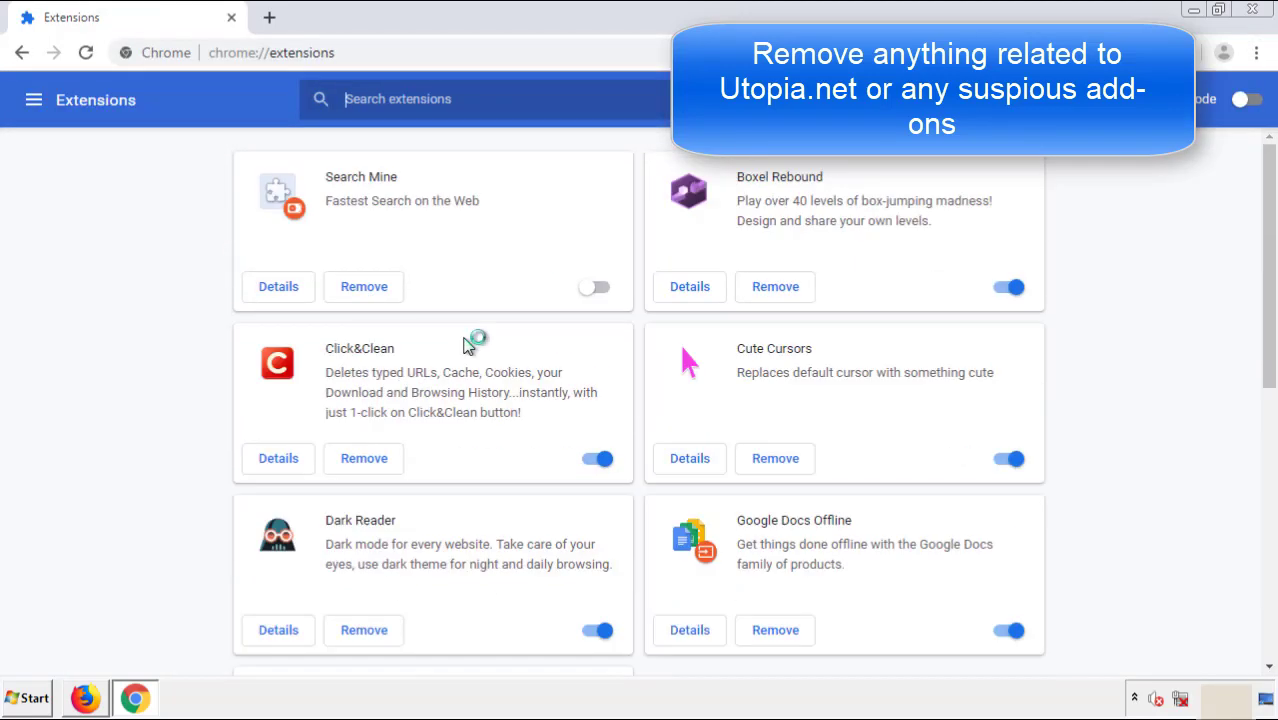
left_click(361, 291)
left_click(716, 166)
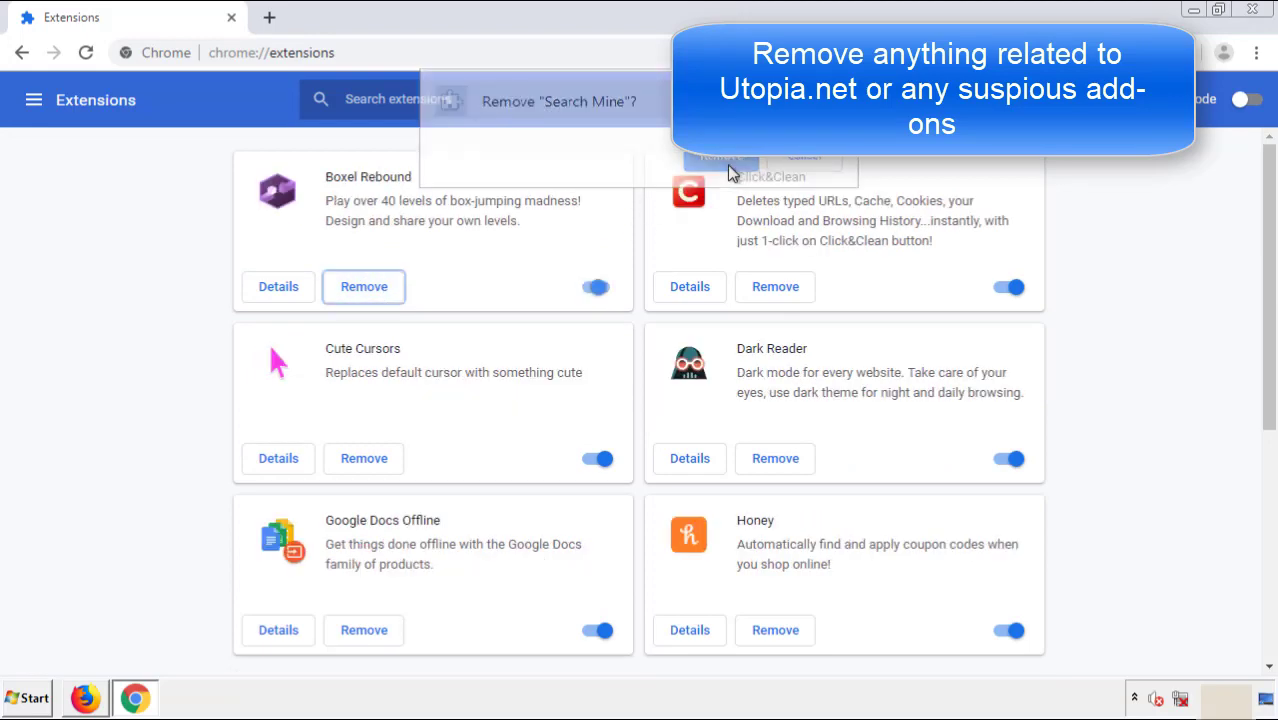
- Close Chrome and restart the computer from the Start menu's shut-down options
left_click(1265, 19)
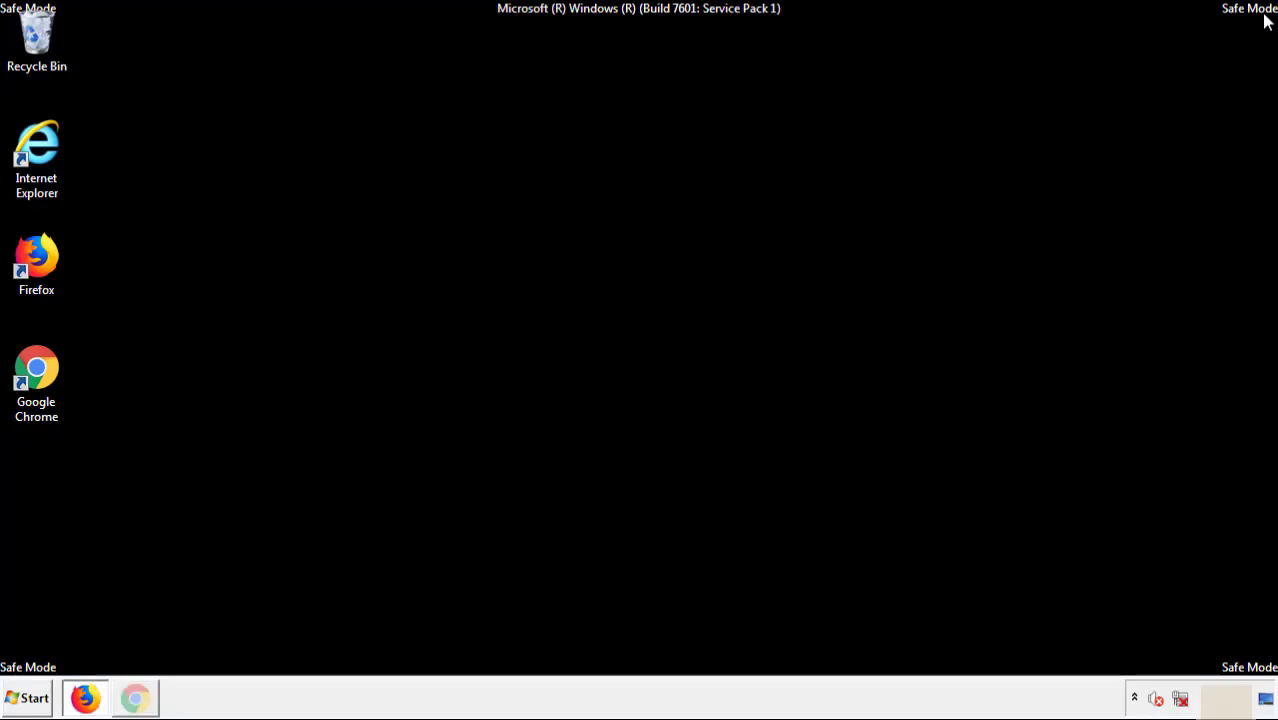
left_click(33, 700)
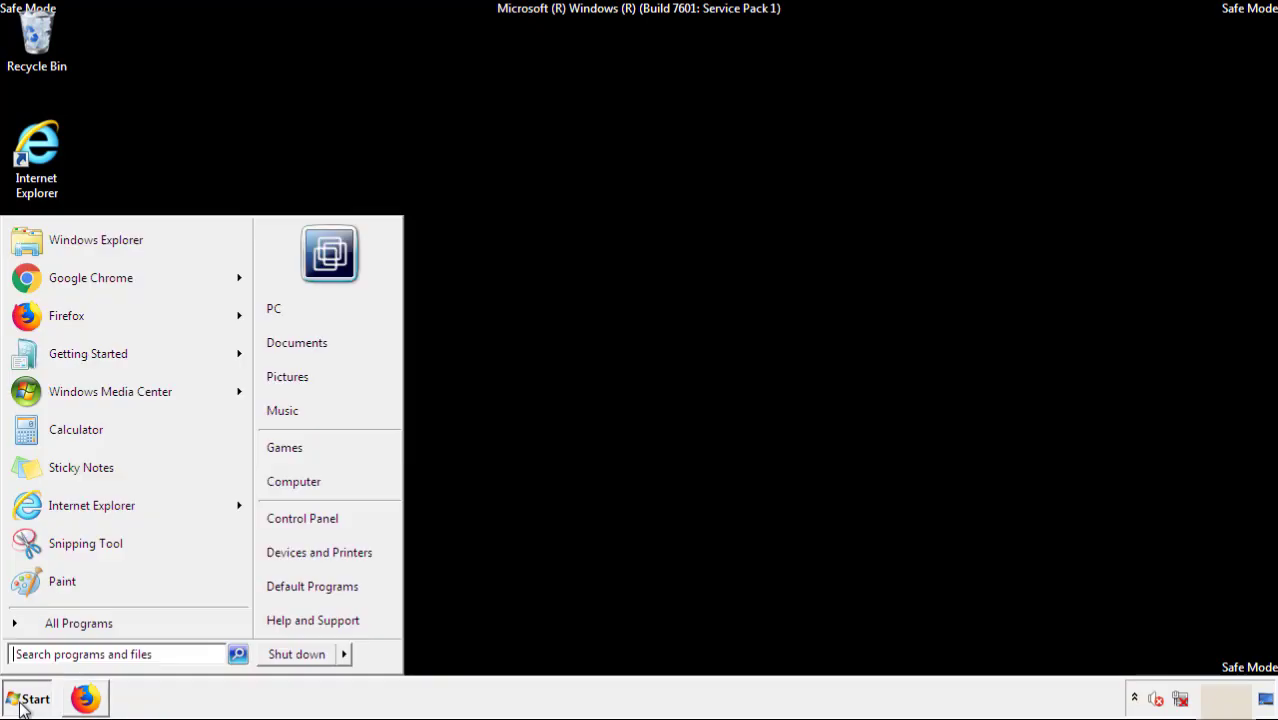
left_click(346, 656)
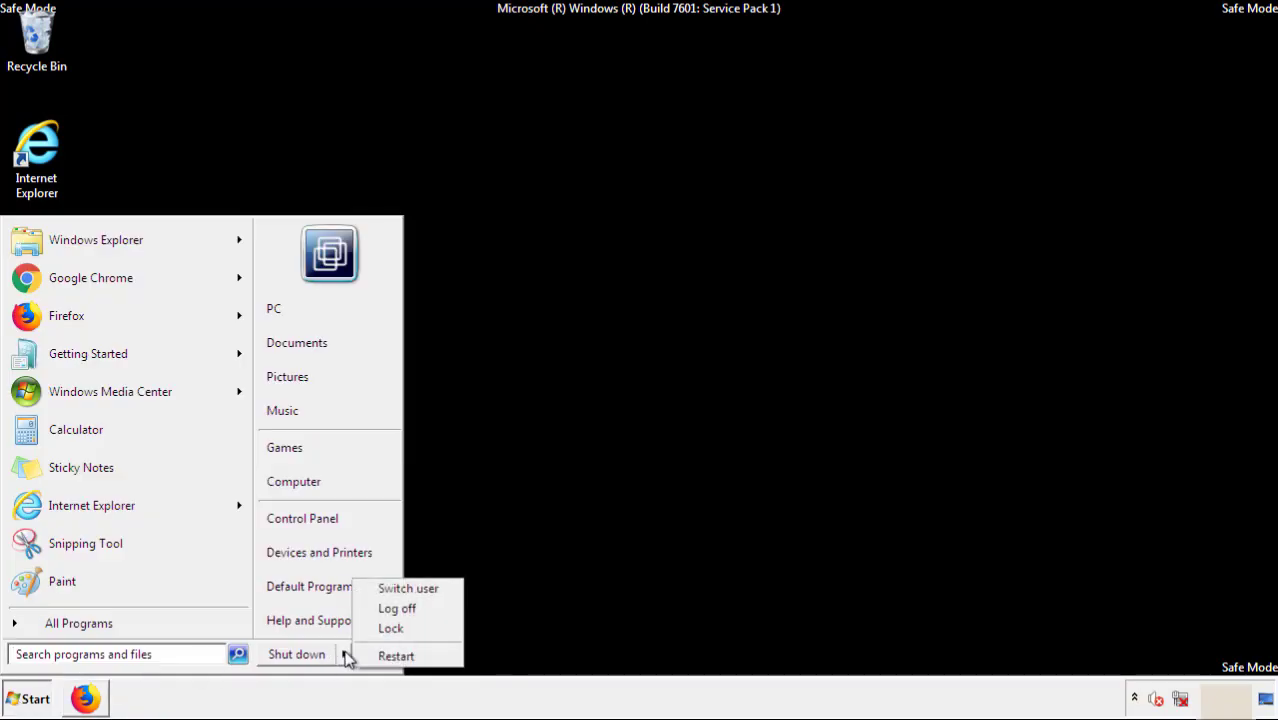
left_click(398, 656)
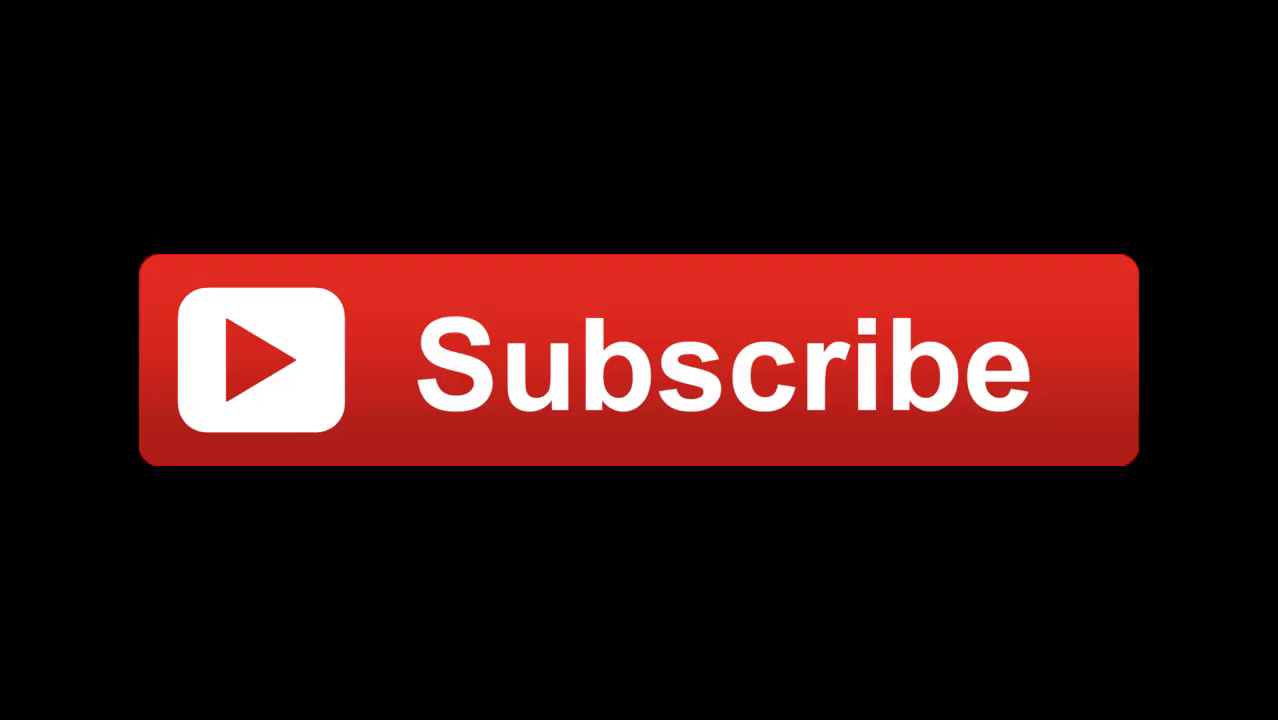